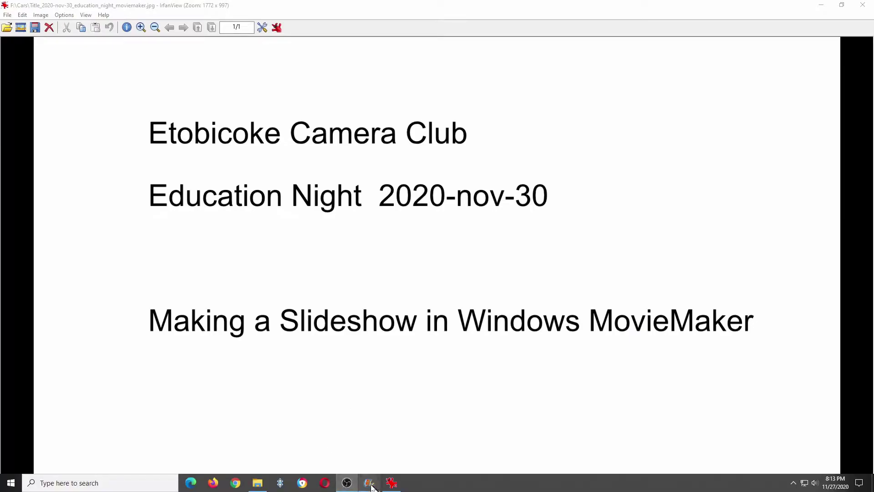
Select all 44 photos in F:\Cars\Images and add them to the Movie Maker storyboard.
click(370, 483)
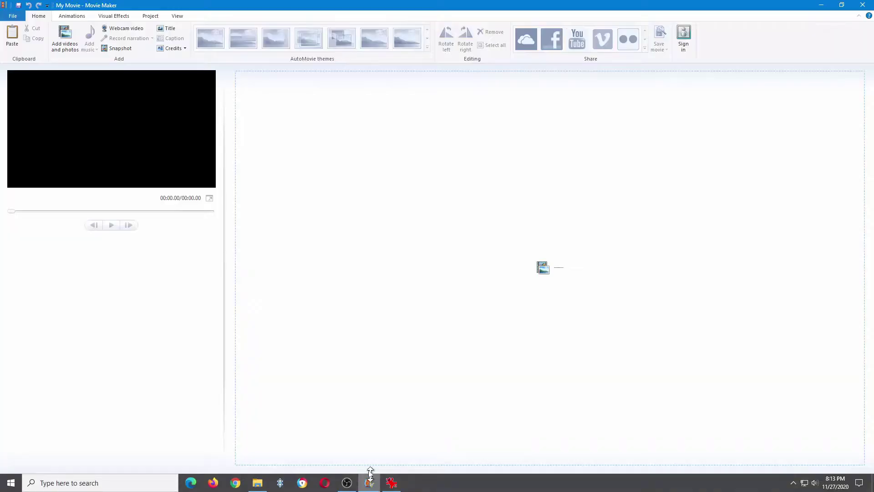
click(71, 44)
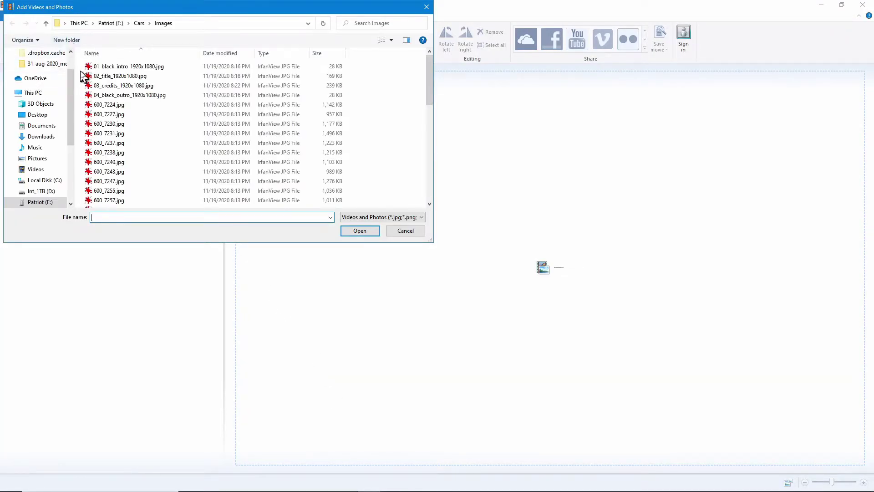
click(107, 23)
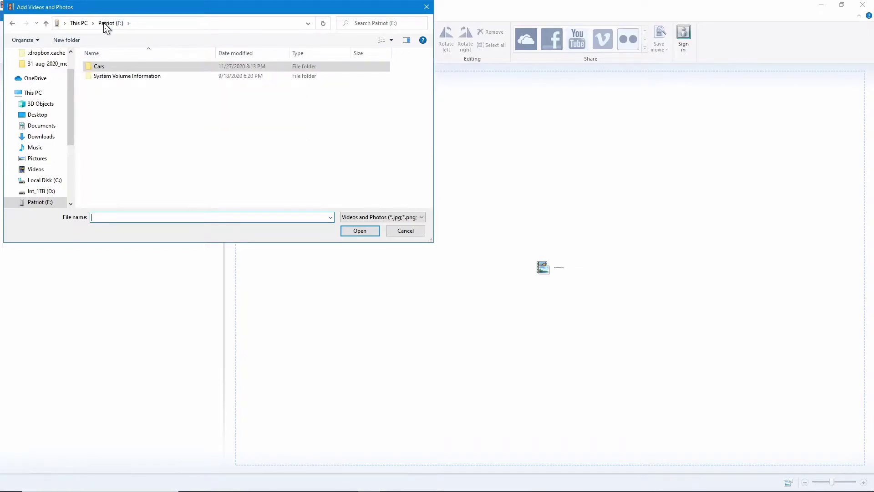
double_click(96, 68)
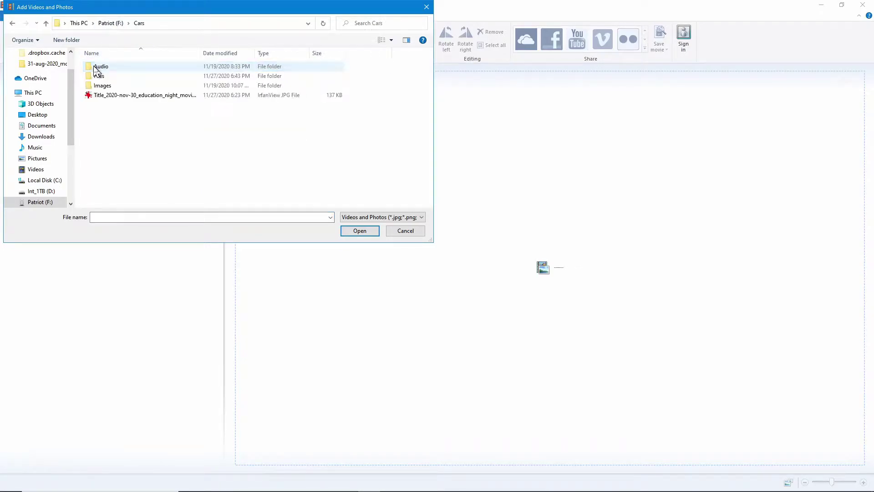
double_click(94, 86)
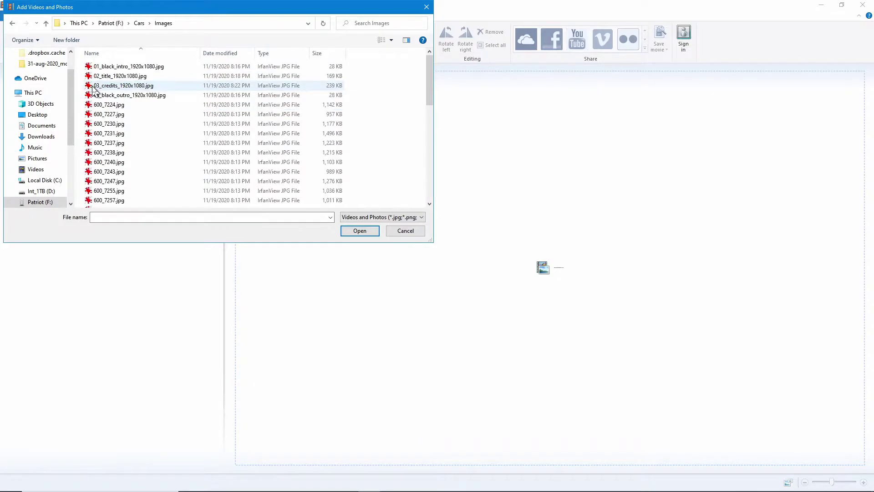
click(104, 95)
key(ctrl+a)
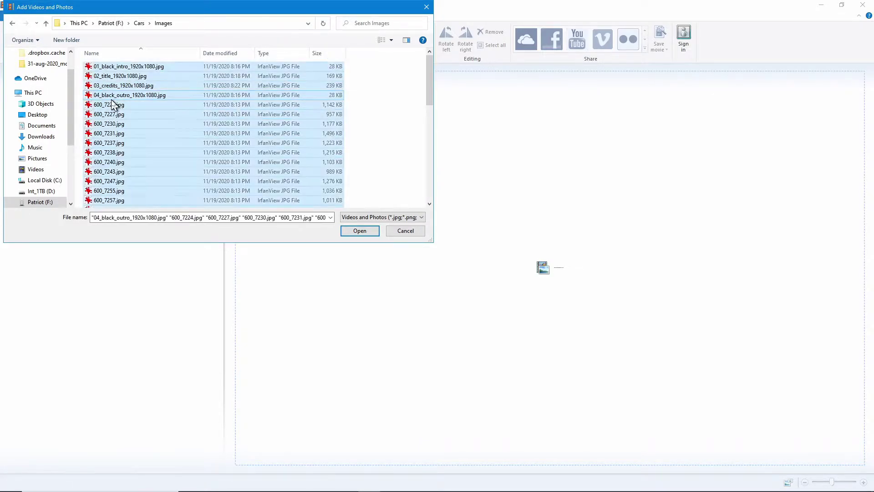
click(366, 234)
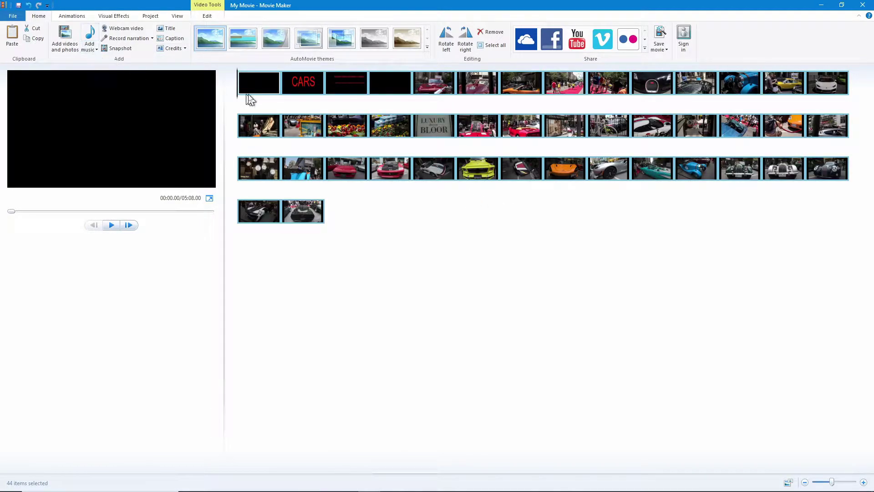
Set the black intro and CARS title slides to 3.00 seconds each.
click(269, 83)
shift+click(300, 86)
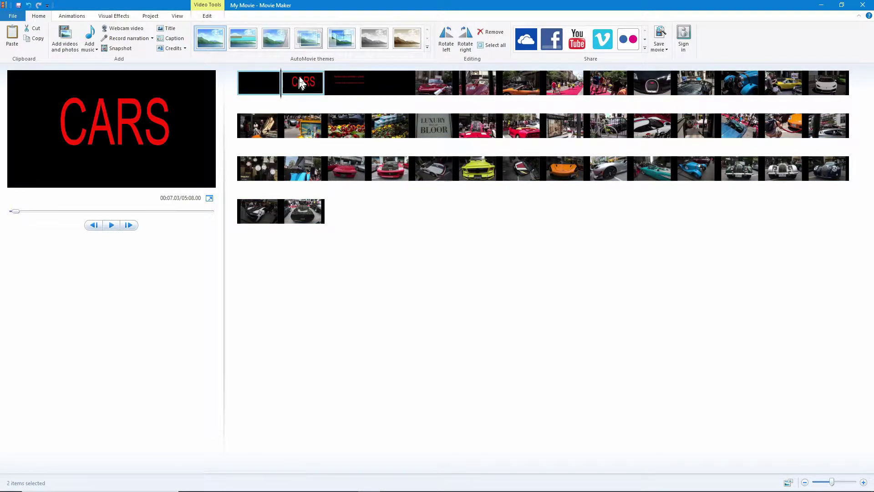
click(210, 17)
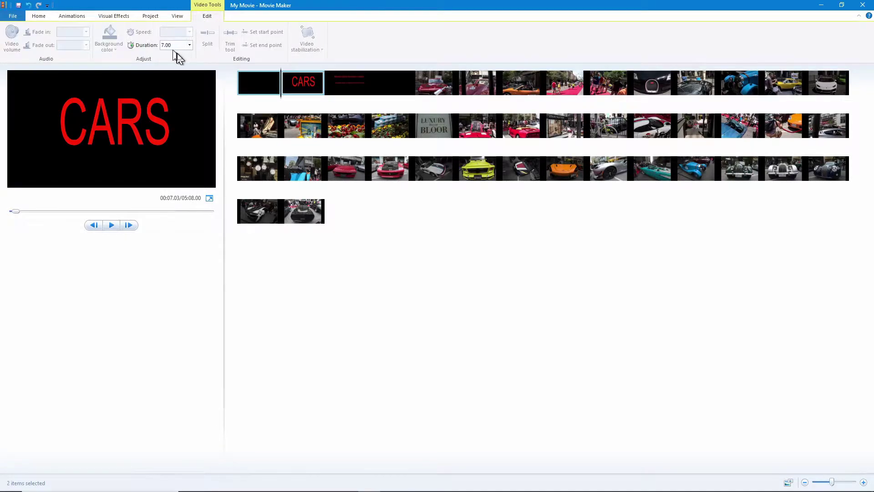
click(188, 45)
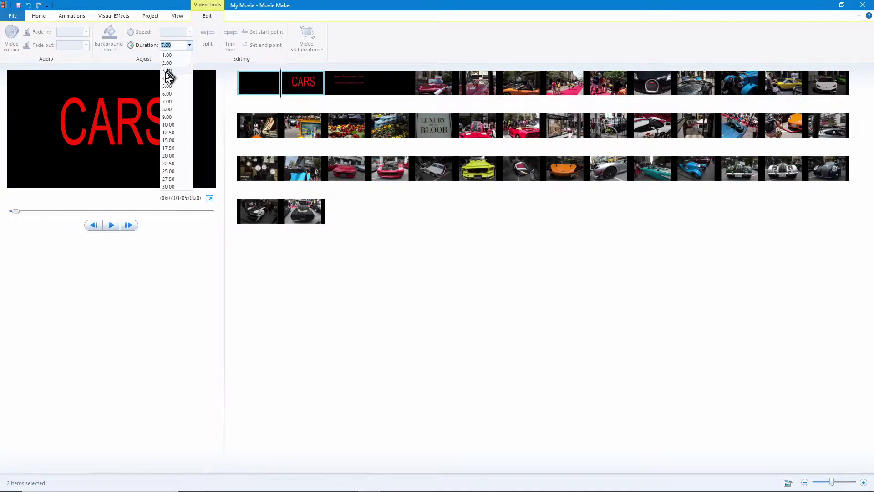
click(166, 71)
Set the credits and black outro slides to 3.00 seconds and move them to the movie's end.
click(337, 80)
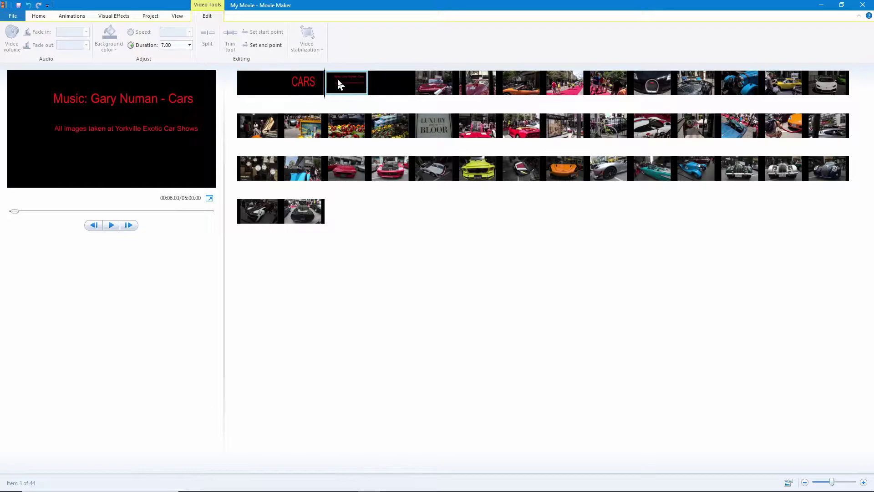
ctrl+click(394, 80)
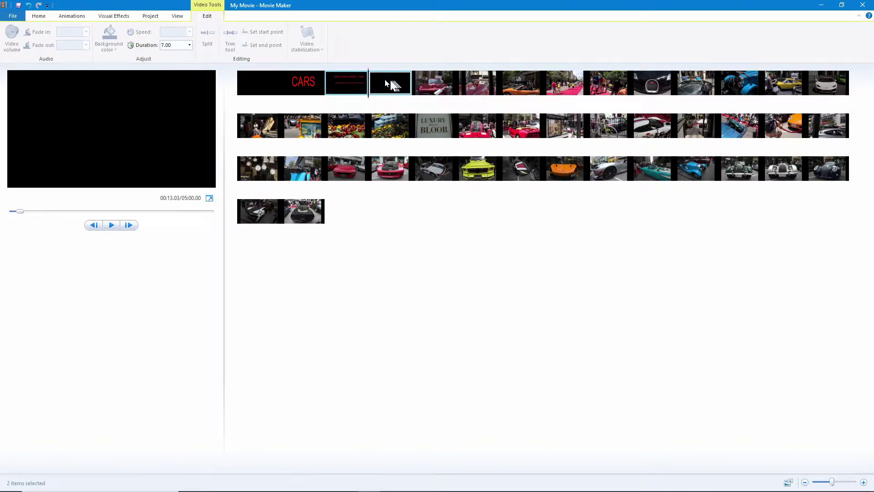
click(189, 46)
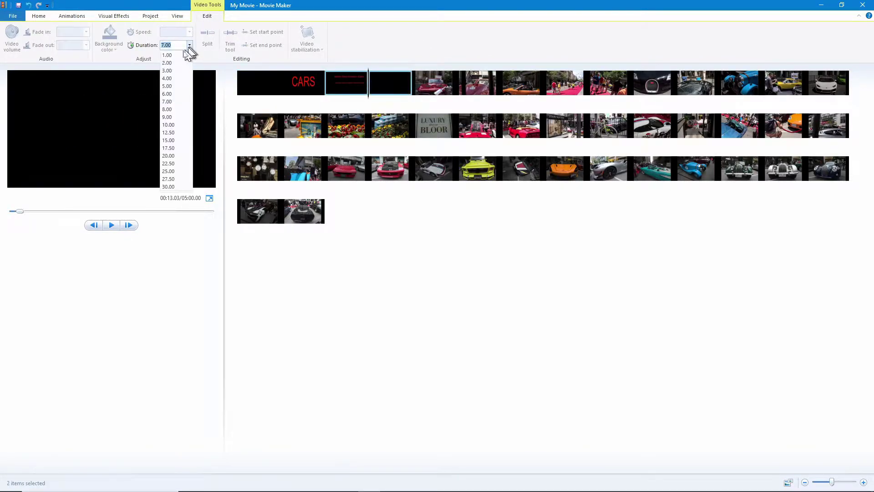
click(167, 71)
drag(346, 89, 353, 227)
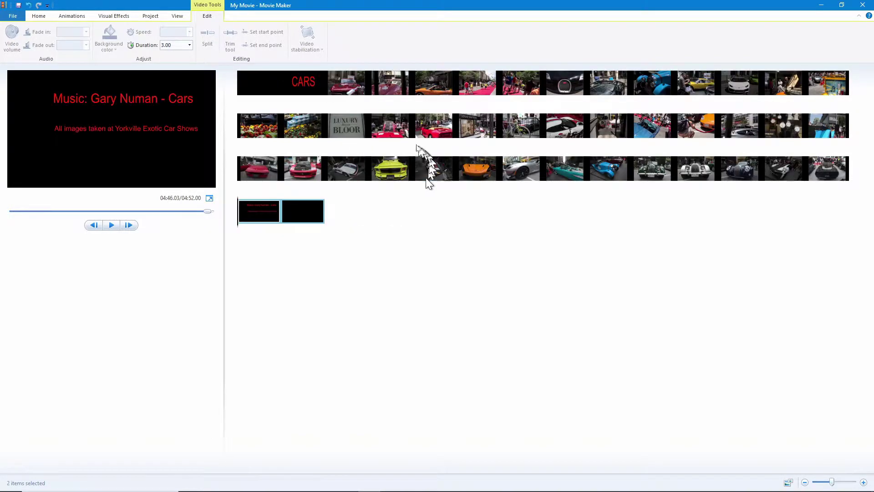
Select the first through last car photo and set all 40 to 2.00 seconds each.
click(344, 89)
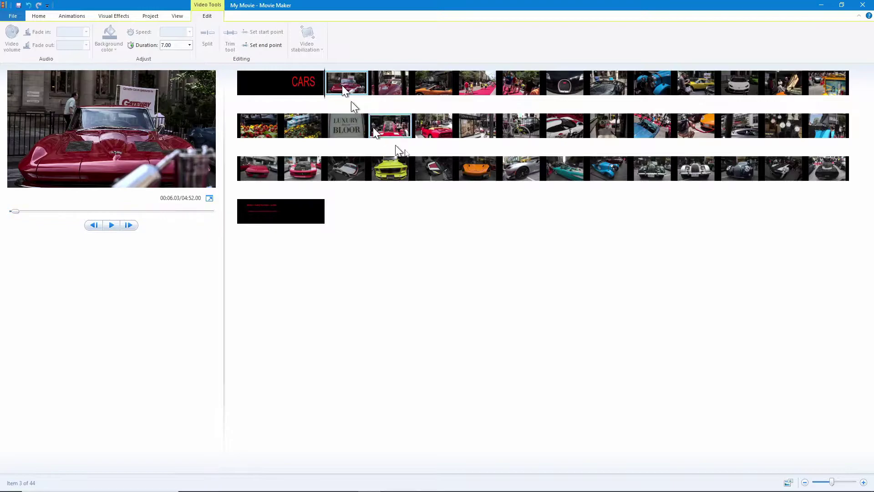
shift+click(837, 177)
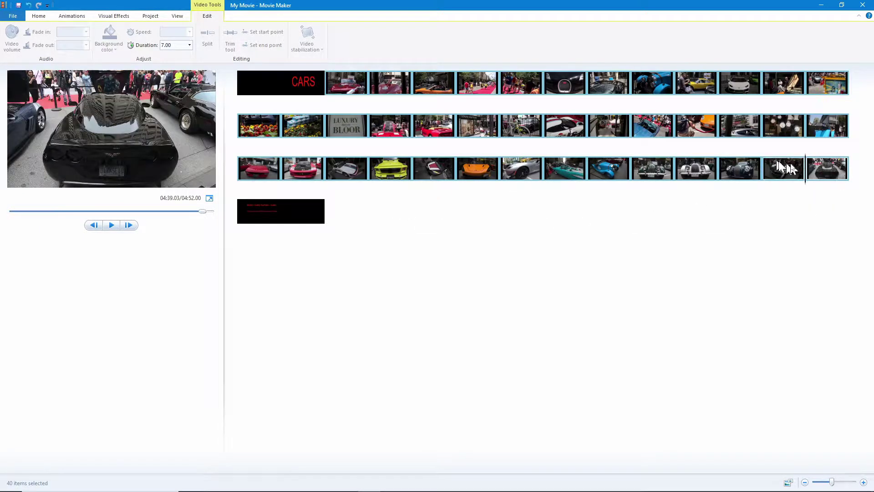
click(190, 45)
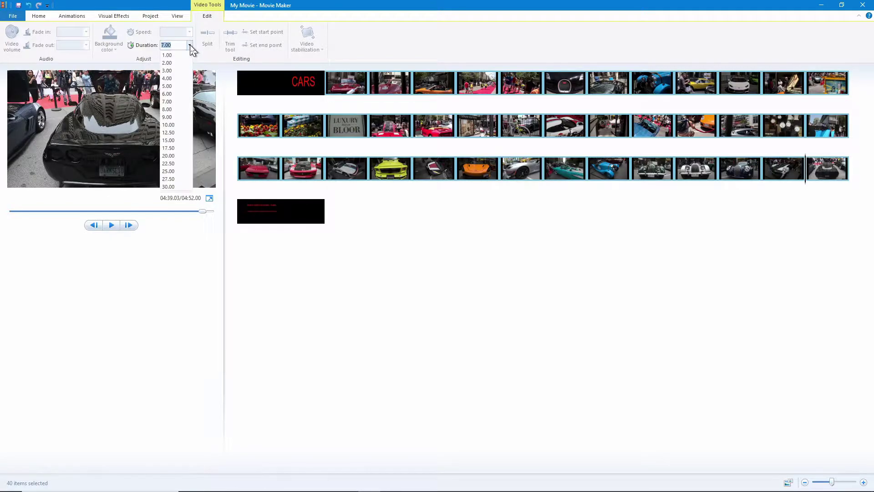
click(166, 71)
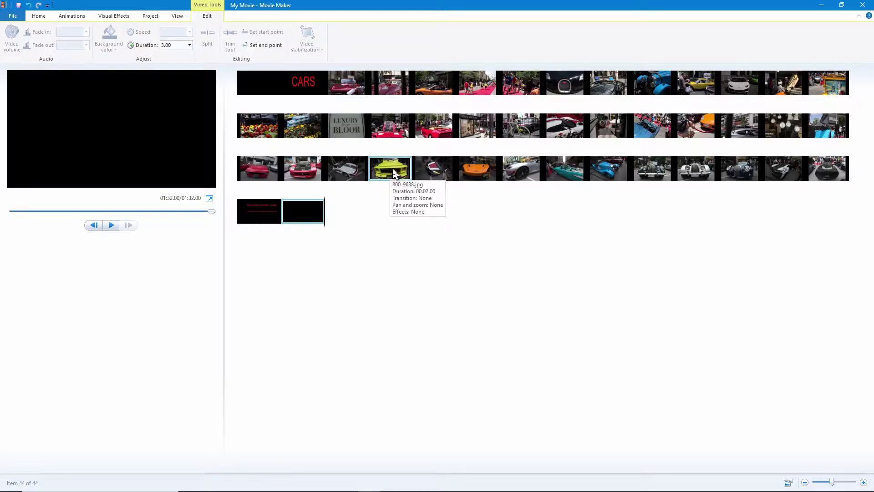
Move the yellow, orange and red cars to row 3's end, and LUXURY BLOOR and the red-carpet shot after the title.
drag(393, 172, 835, 181)
drag(434, 169, 819, 172)
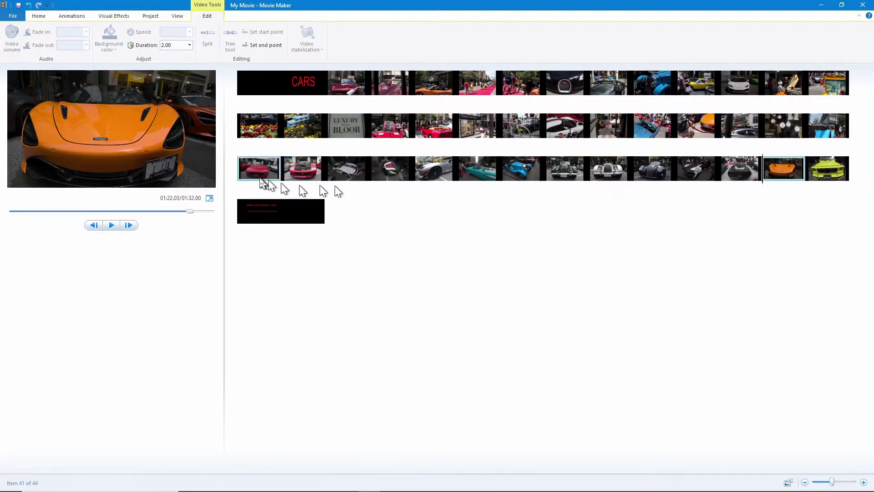
click(257, 174)
drag(257, 174, 765, 184)
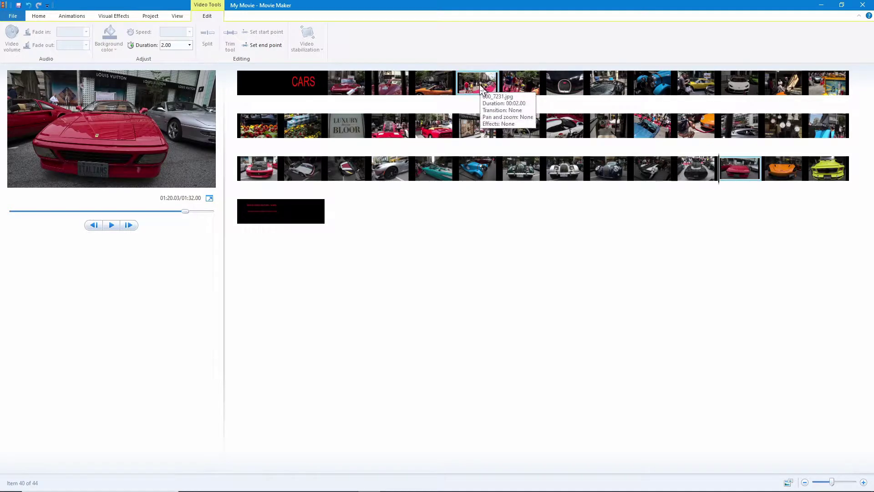
drag(351, 129, 346, 94)
drag(522, 86, 389, 97)
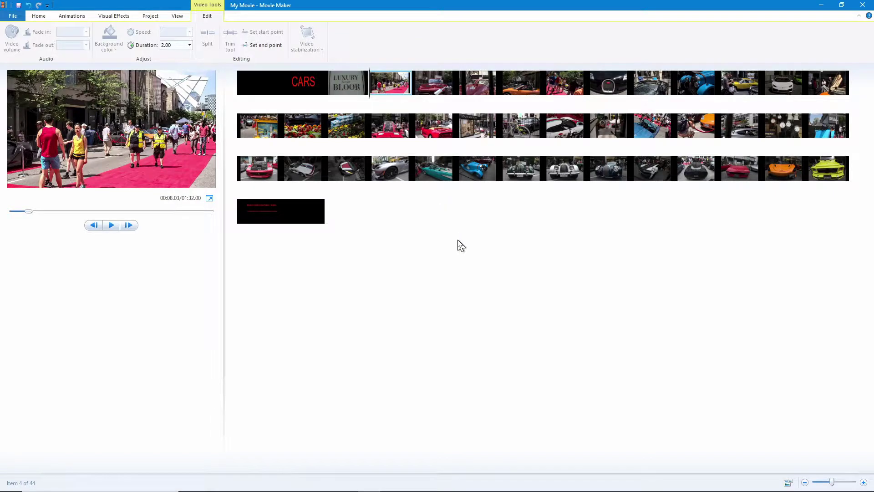
Add Gary Numan - Cars.mp3 from F:\Cars\Audio as the soundtrack under the whole storyboard.
click(38, 17)
click(92, 50)
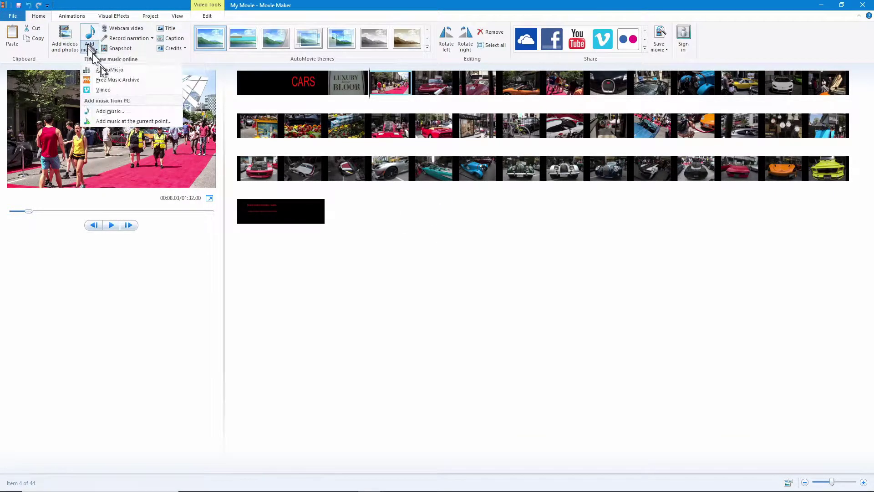
click(110, 112)
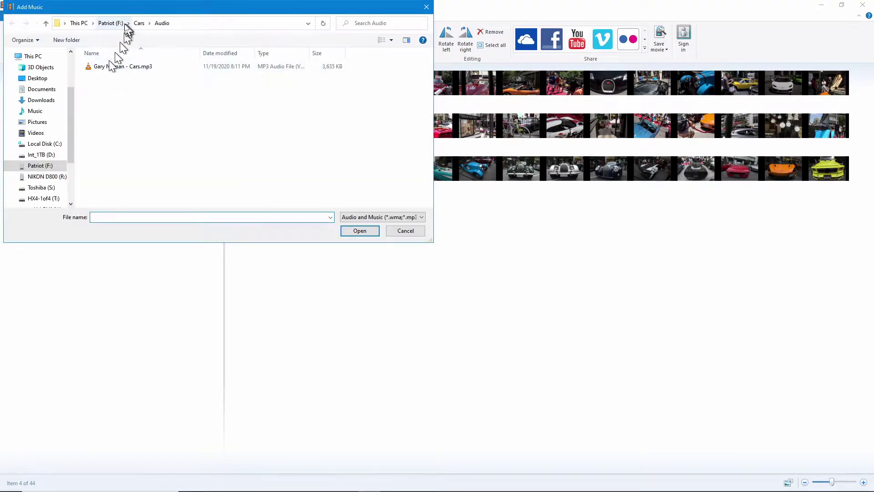
click(90, 69)
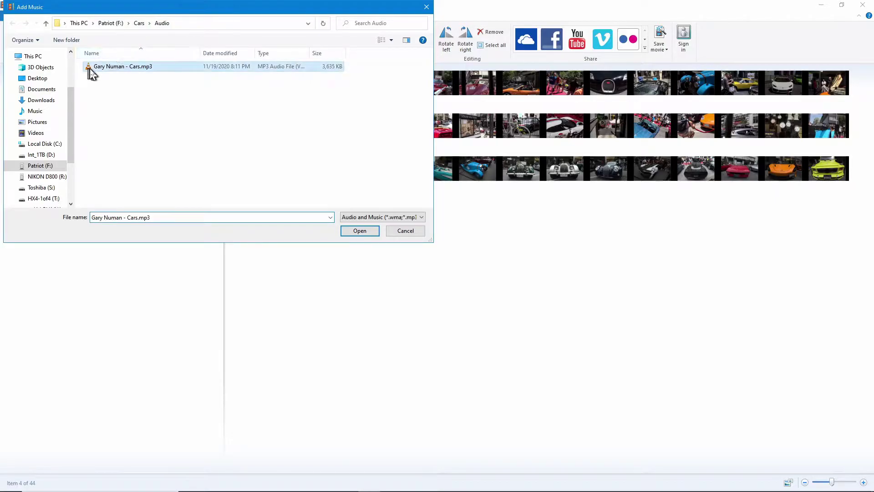
click(358, 231)
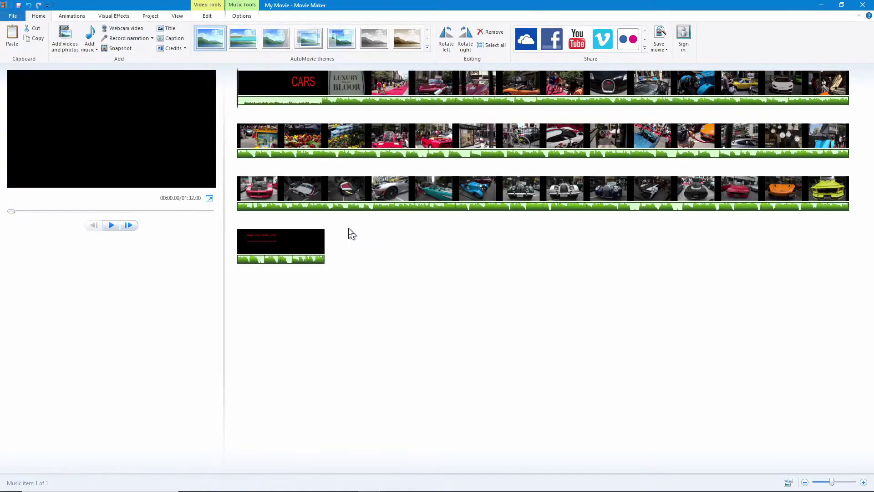
click(112, 225)
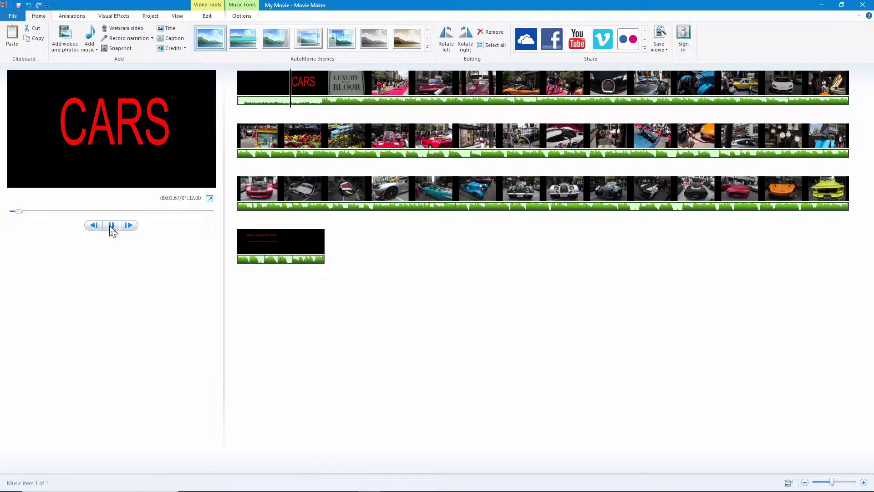
click(113, 228)
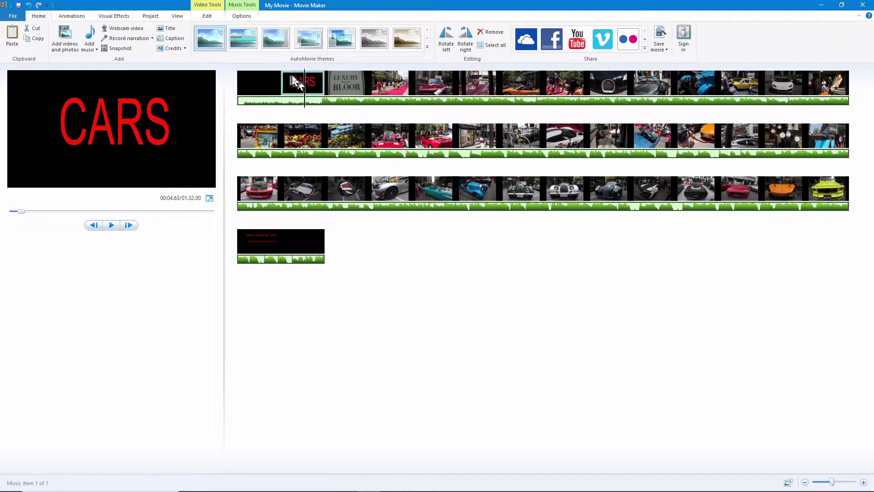
drag(305, 77, 396, 86)
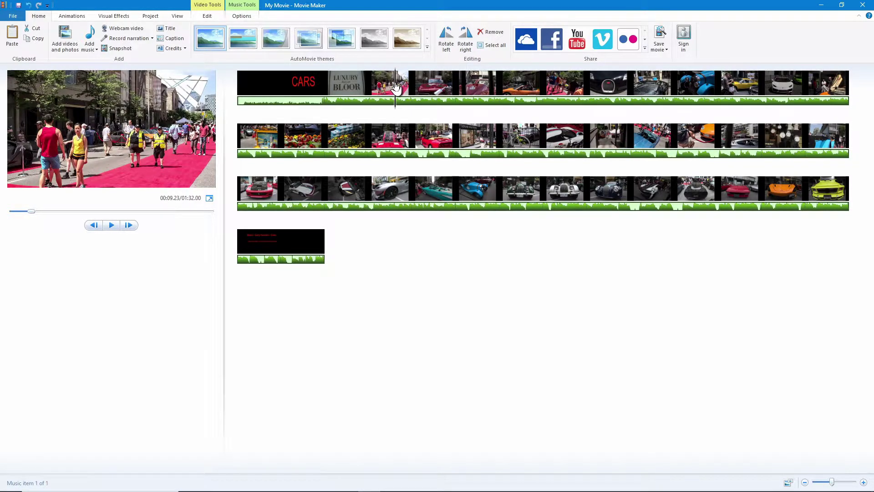
click(110, 226)
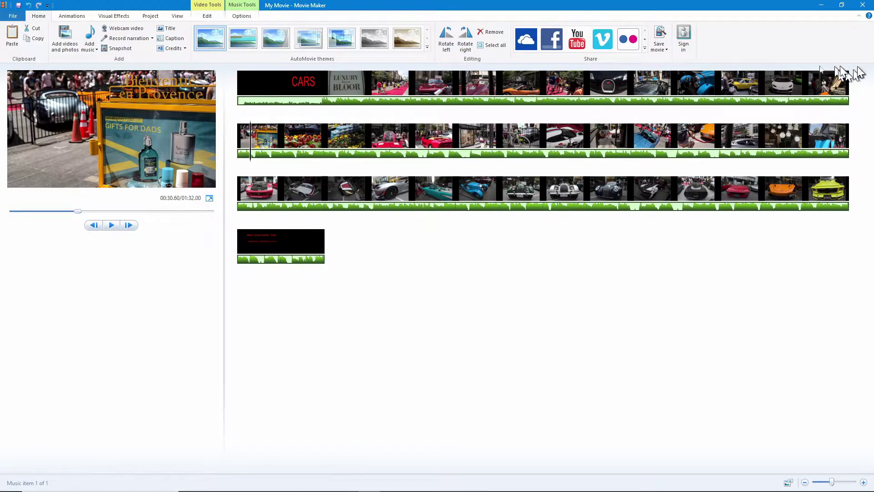
click(773, 93)
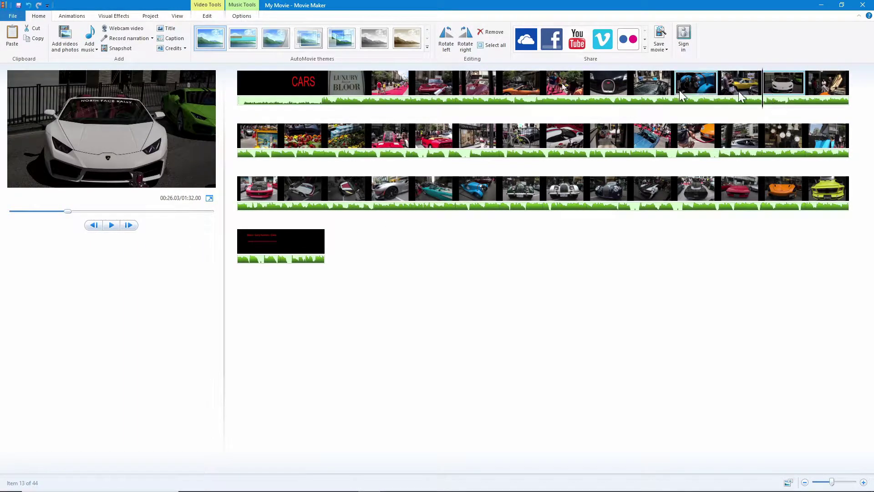
Split the music at the 26-second mark and delete the first part so it starts at 26.00s.
click(206, 19)
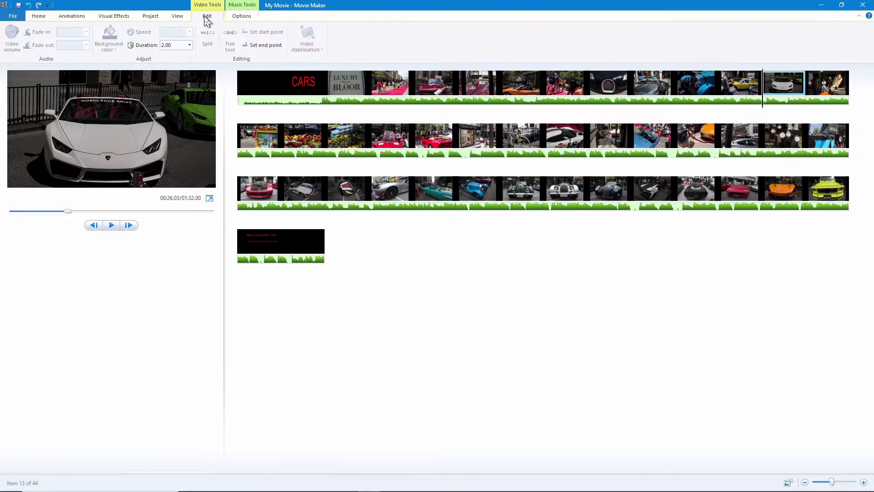
click(241, 9)
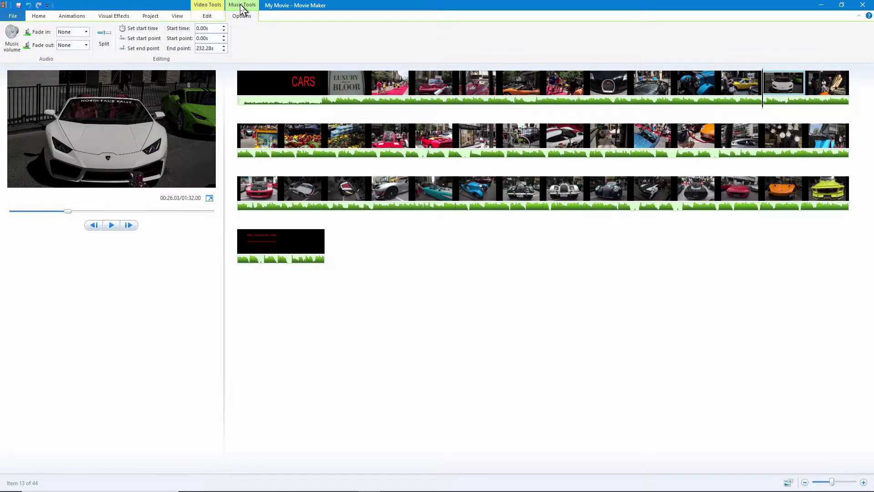
click(104, 47)
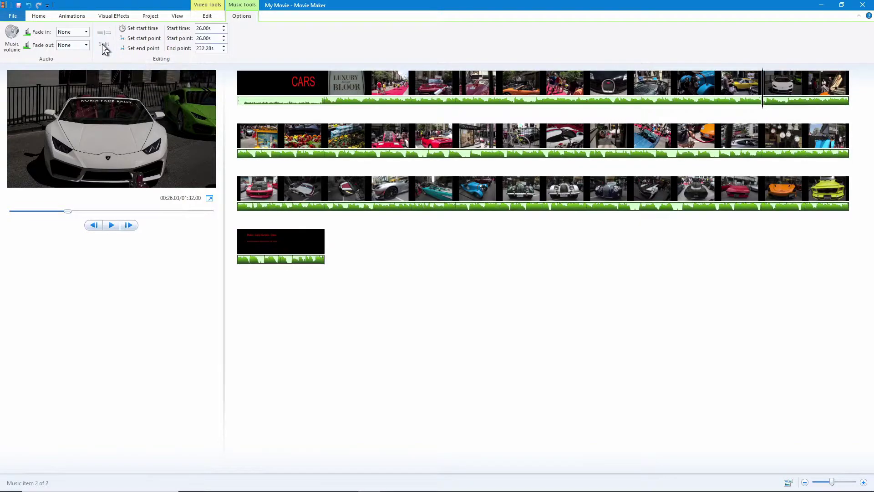
click(663, 101)
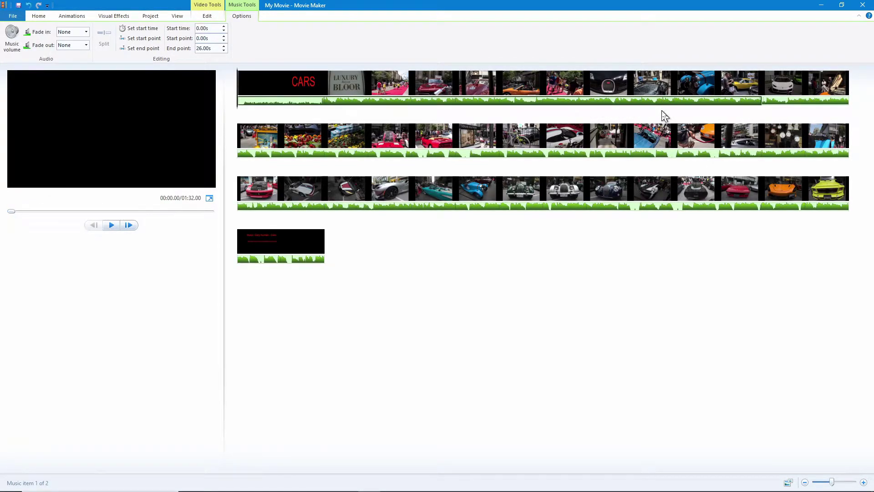
key(Home)
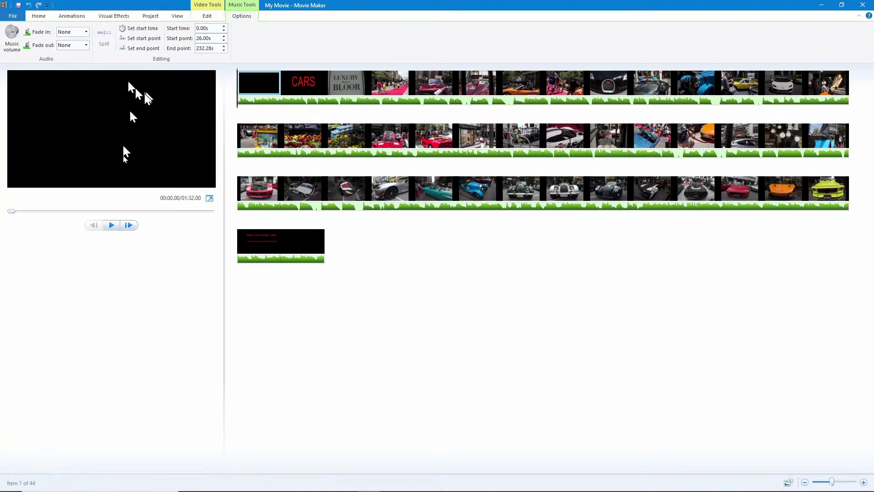
click(111, 225)
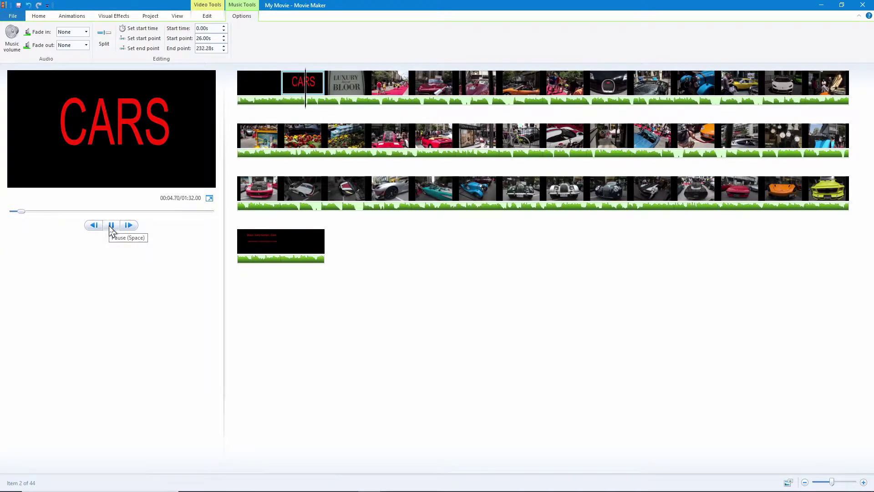
click(110, 225)
click(335, 106)
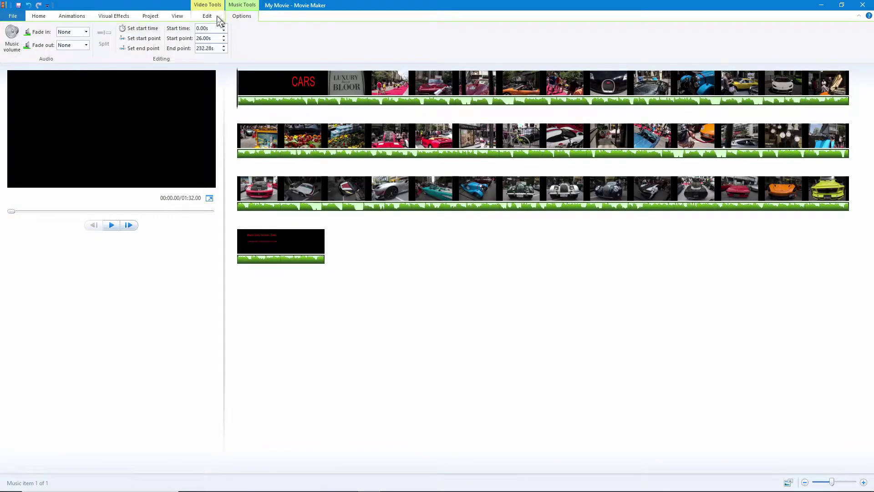
Set the music to fade in Fast and fade out Medium, then preview the result.
click(85, 45)
click(86, 32)
click(66, 65)
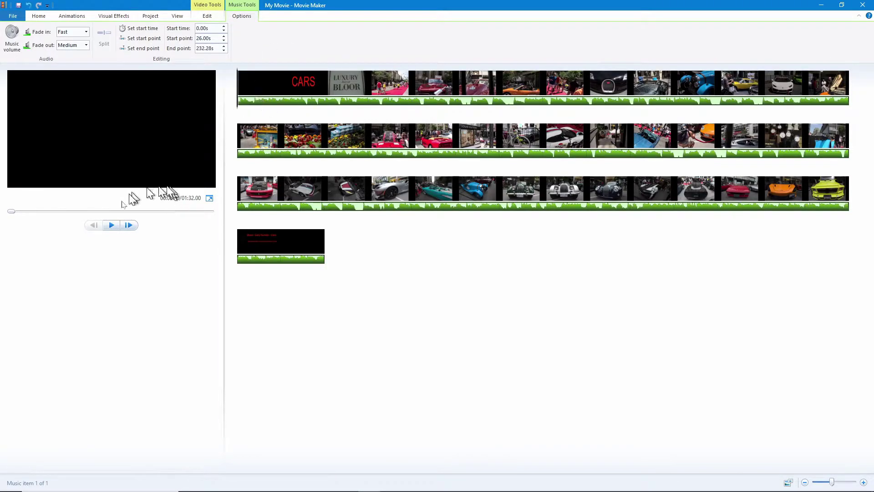
click(110, 226)
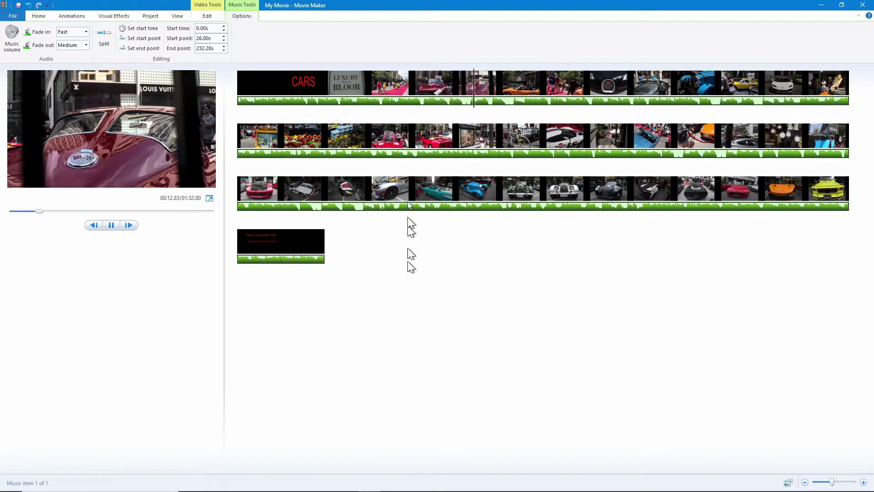
Pause the preview and select the LUXURY BLOOR, red-carpet and red Corvette clips together.
click(111, 224)
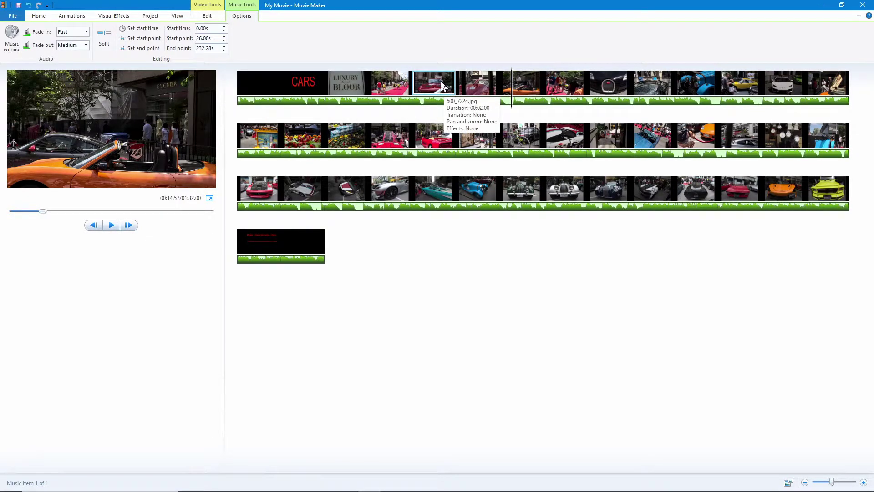
click(348, 81)
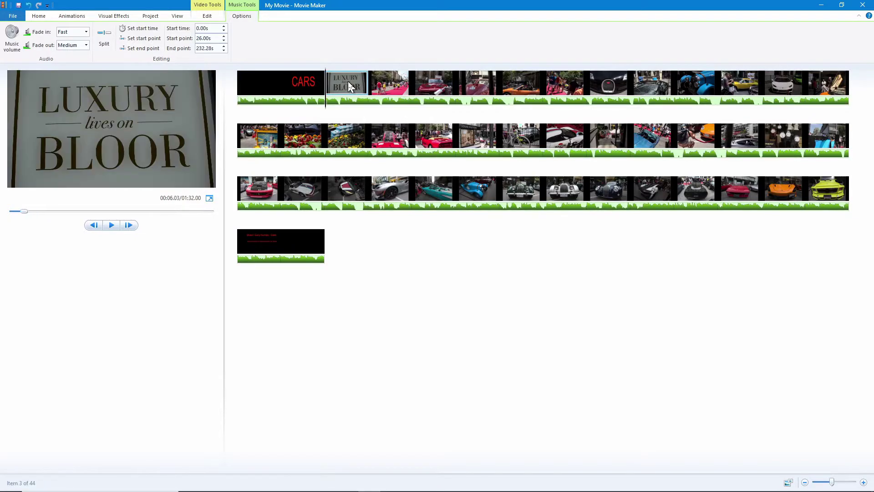
click(394, 86)
shift+click(417, 85)
shift+click(430, 85)
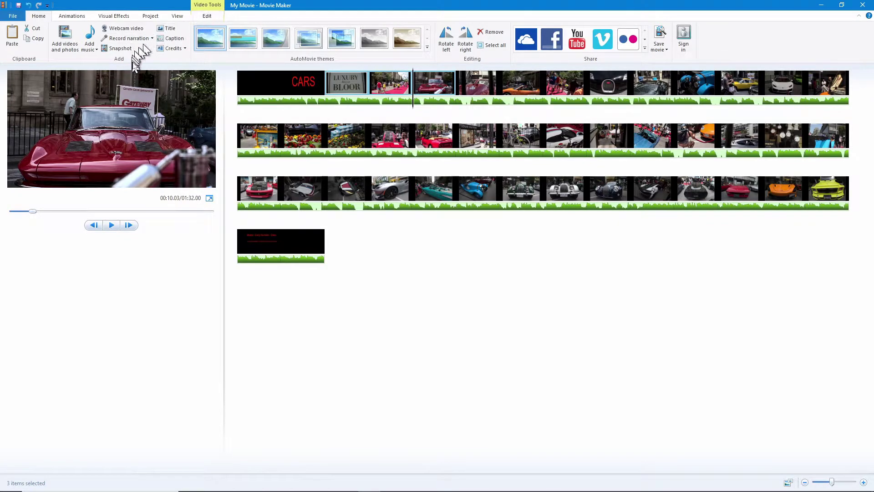
Give the three selected clips a 1.80-second duration and preview from the CARS title.
click(205, 19)
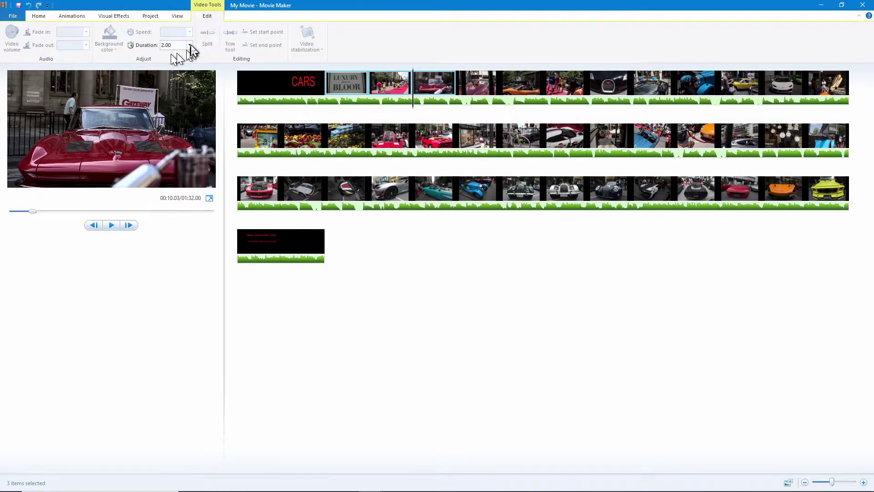
click(166, 46)
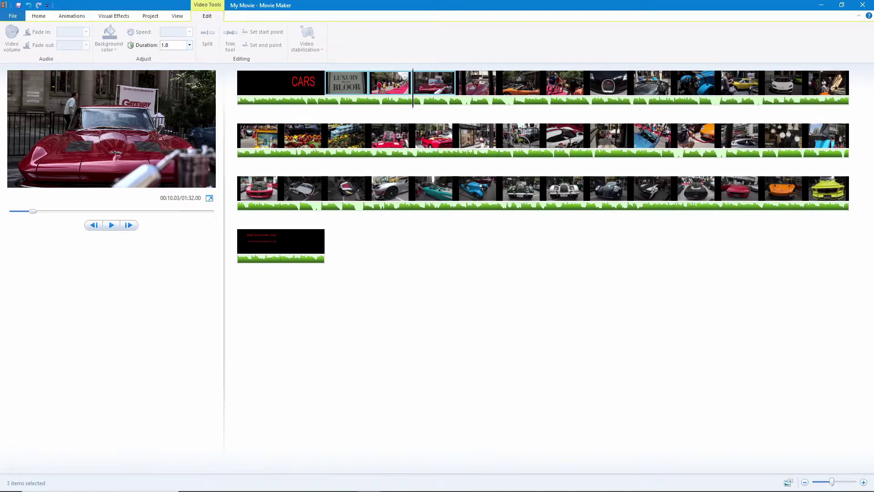
key(Return)
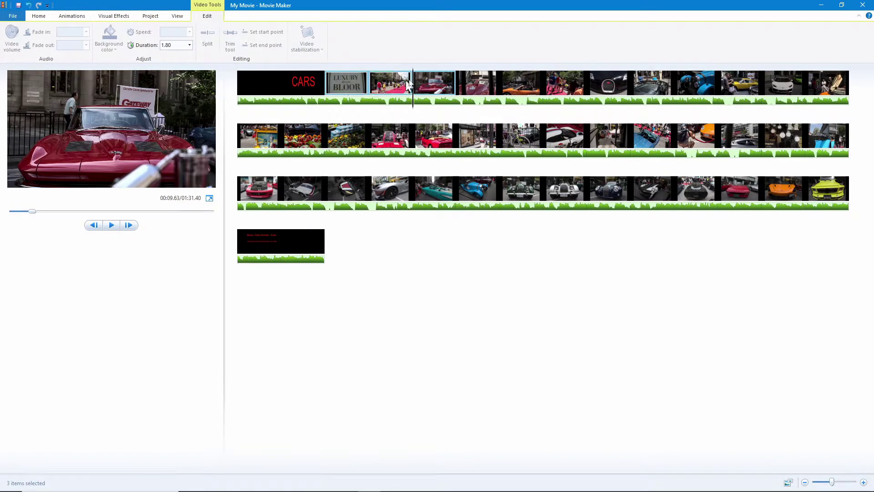
click(317, 102)
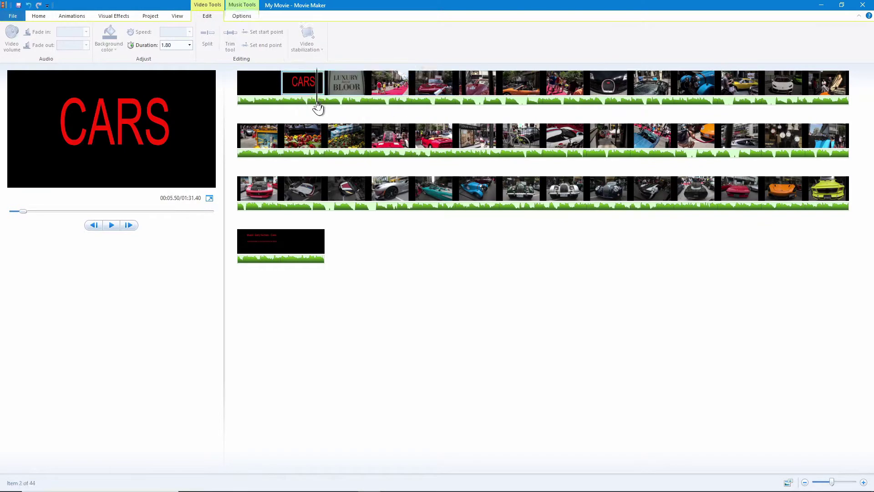
click(112, 225)
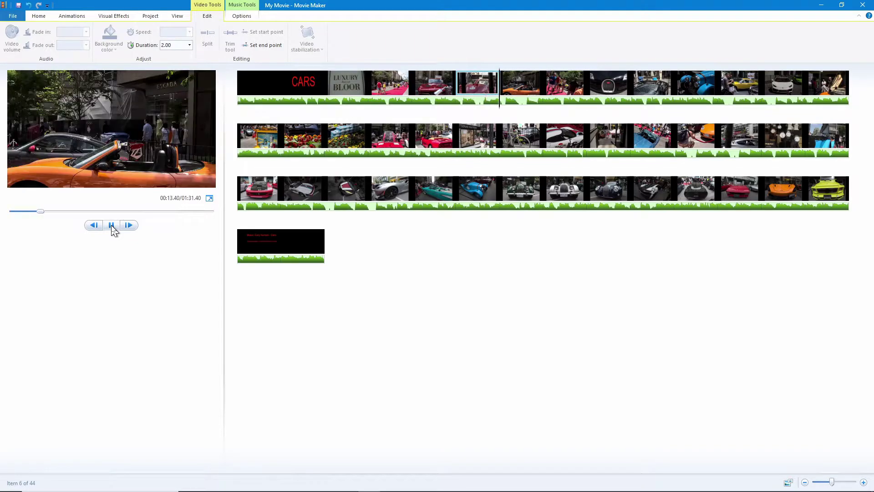
click(111, 226)
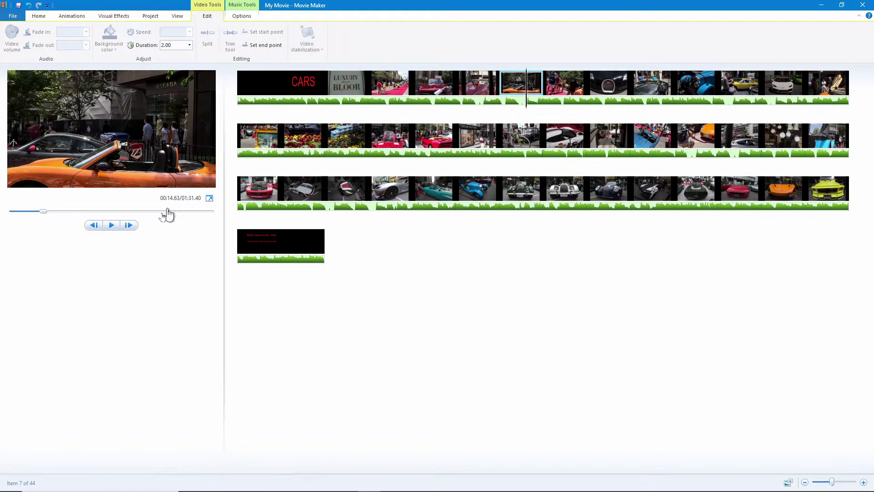
click(111, 225)
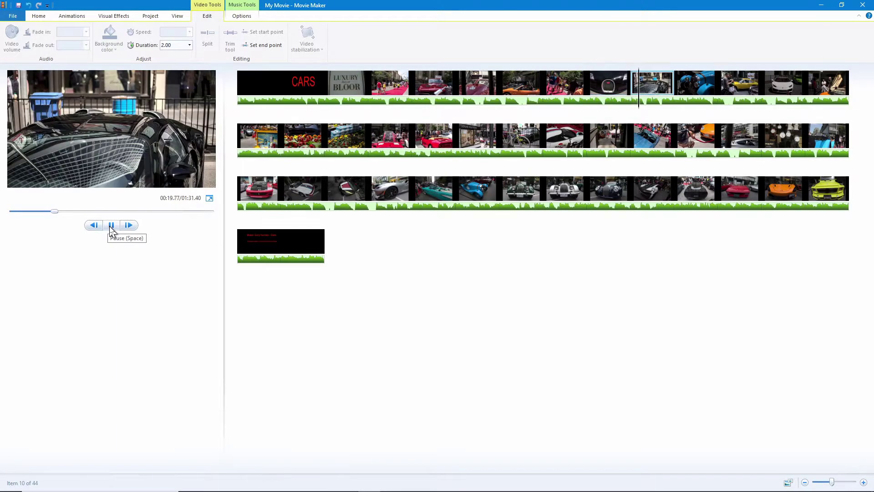
Reselect the three clips, set their duration to 1.5 seconds, and replay from the CARS title.
click(346, 88)
shift+click(387, 88)
shift+click(421, 88)
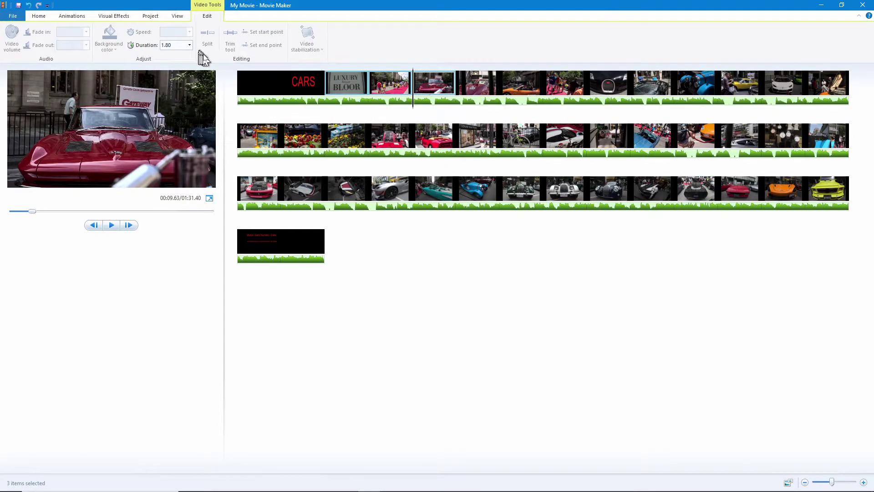
click(173, 45)
text(1.5)
key(Return)
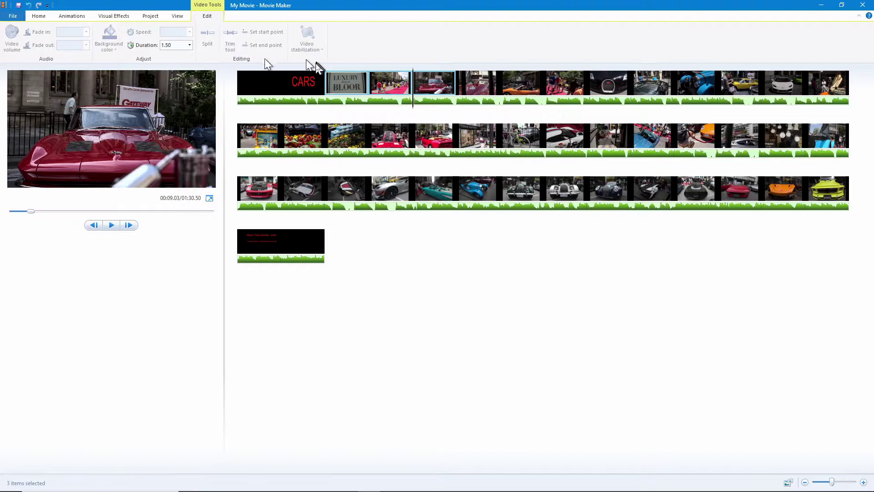
drag(415, 109, 318, 109)
click(112, 226)
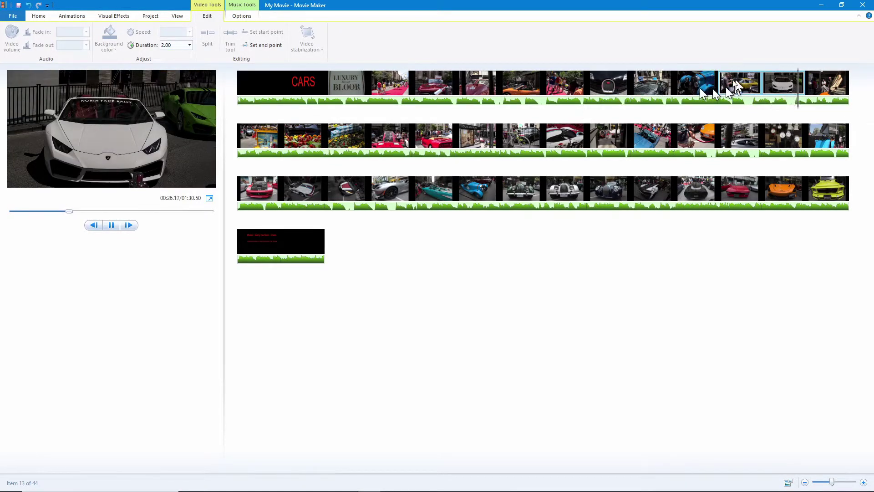
Select the red-carpet crowd, Bugatti and blue vintage car clips and set four clips to 1.7 seconds.
click(705, 91)
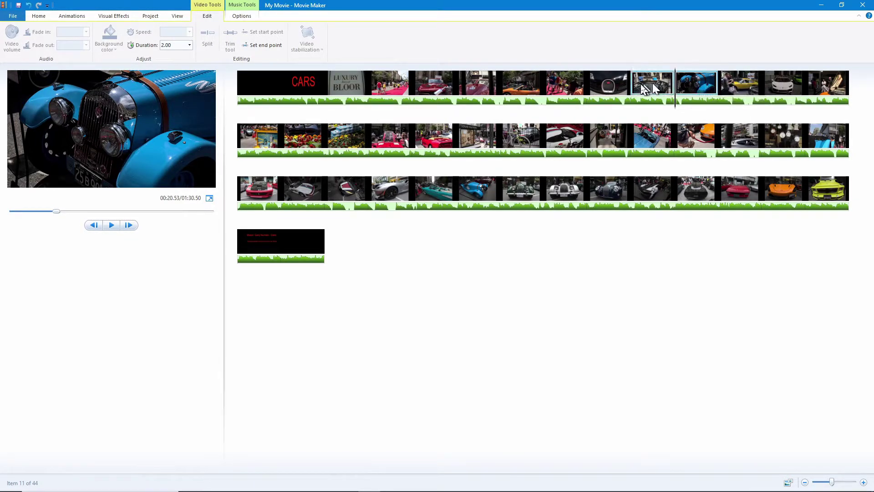
shift+click(608, 89)
shift+click(571, 89)
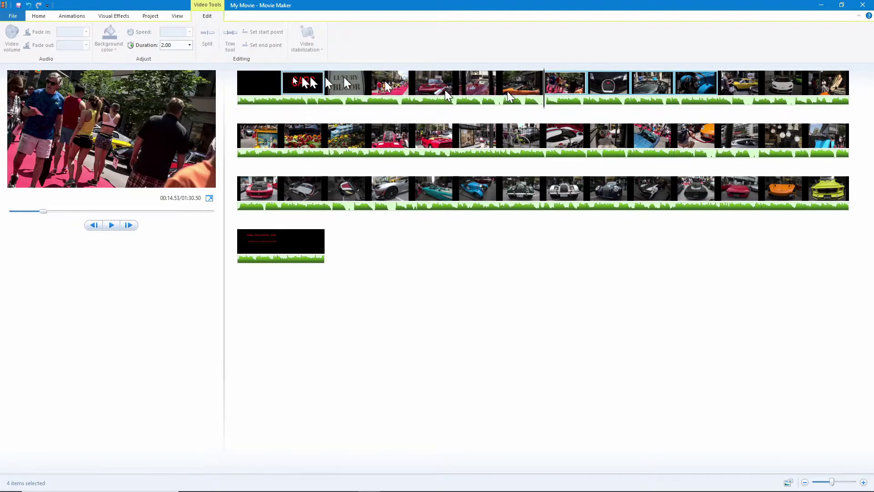
click(190, 46)
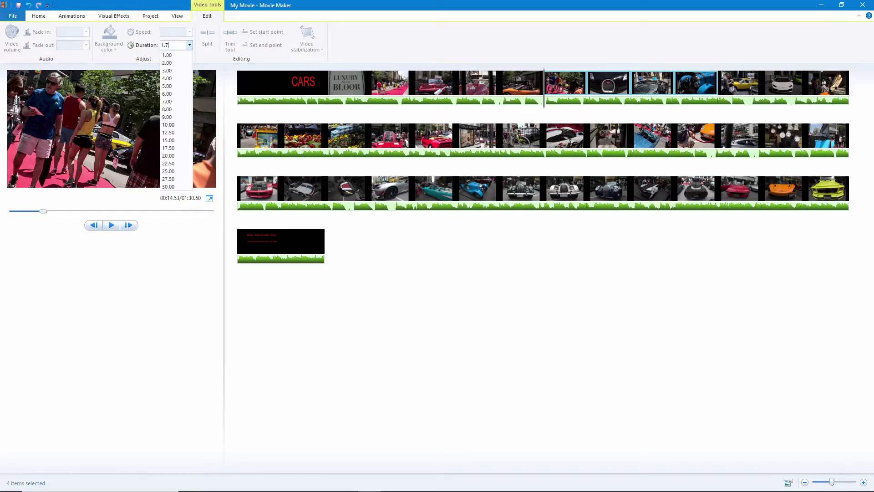
text(1.7)
key(Return)
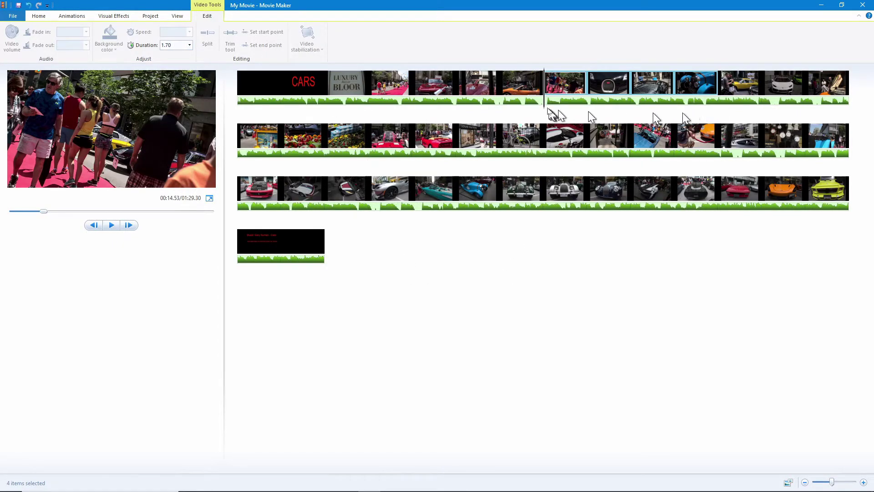
Preview the movie from the CARS title, then pause and bring up the transitions gallery.
drag(545, 113, 317, 108)
click(109, 227)
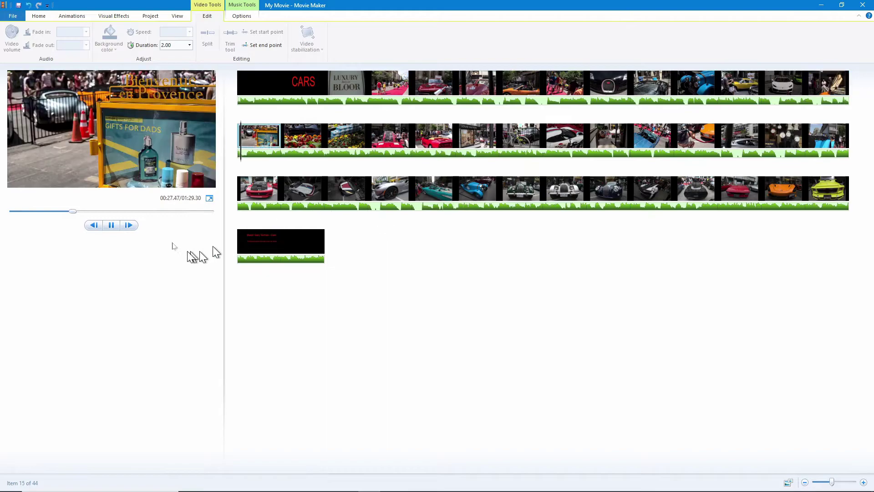
click(111, 225)
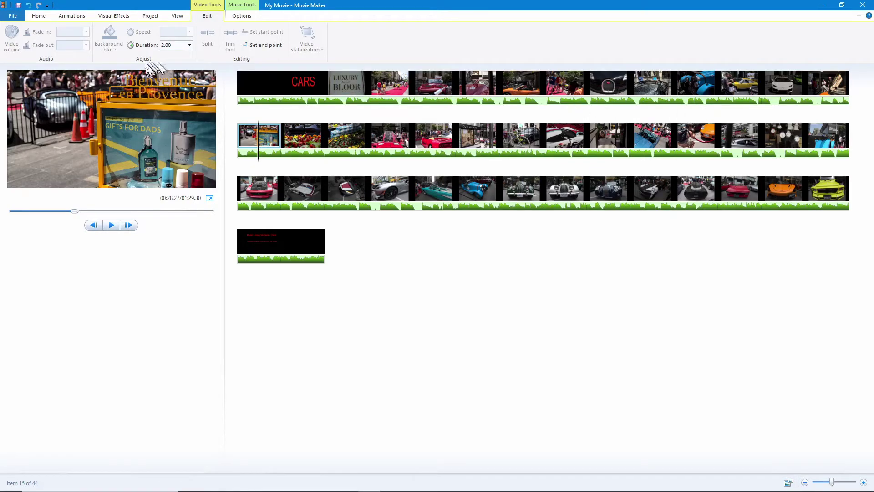
click(69, 17)
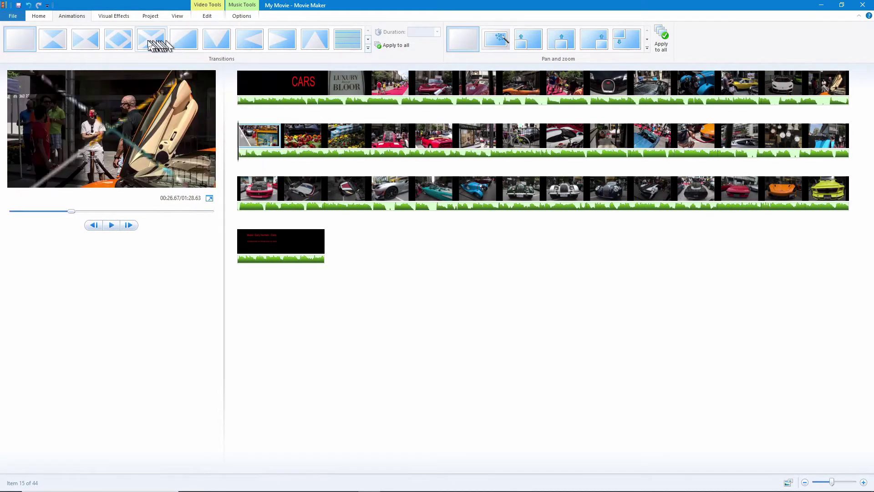
Give the LUXURY BLOOR clip and the next four first-row clips a diagonal transition.
click(346, 91)
ctrl+click(394, 88)
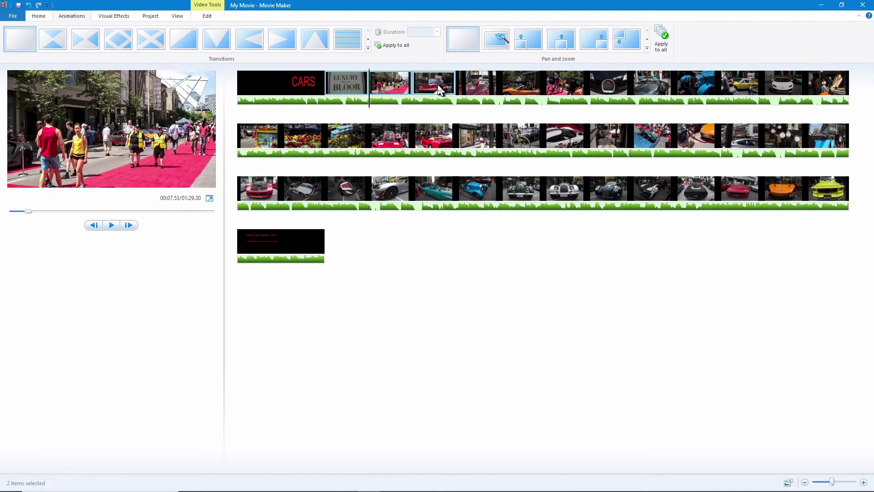
ctrl+click(435, 86)
ctrl+click(478, 87)
ctrl+click(517, 88)
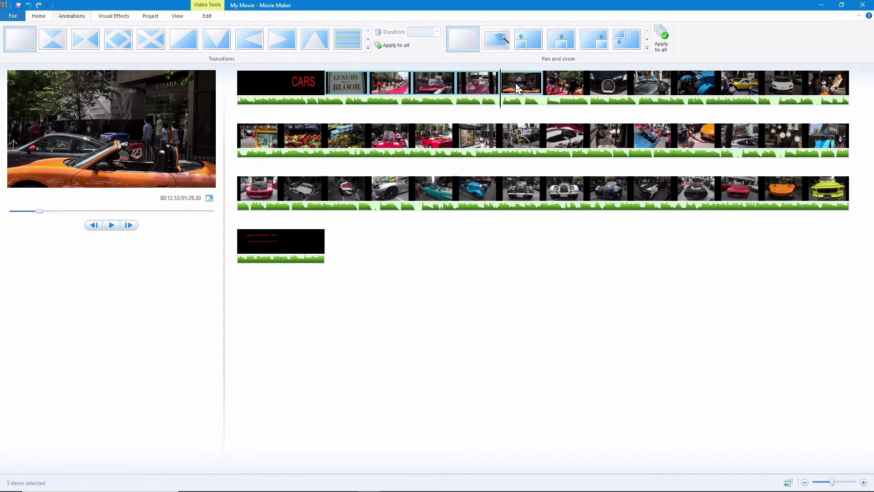
click(114, 45)
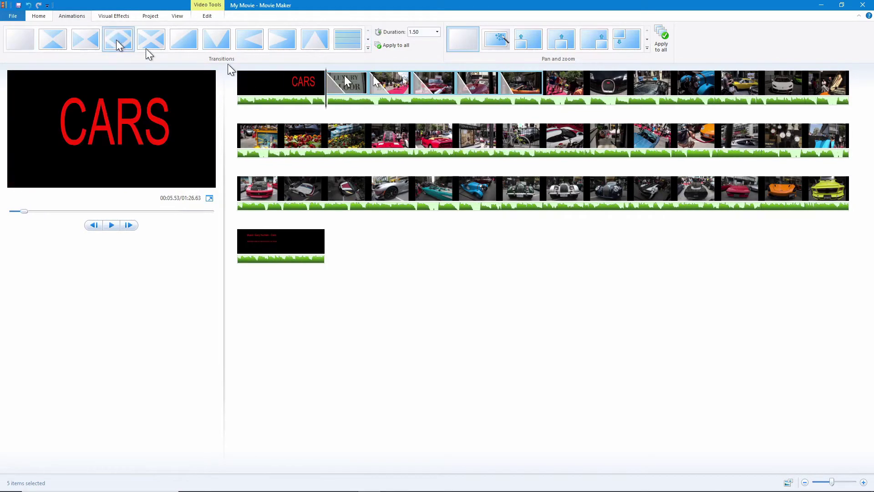
Apply the circle transition to the next five first-row clips, ending at the yellow car.
click(575, 88)
ctrl+click(609, 84)
ctrl+click(652, 84)
ctrl+click(696, 84)
ctrl+click(743, 84)
ctrl+click(743, 84)
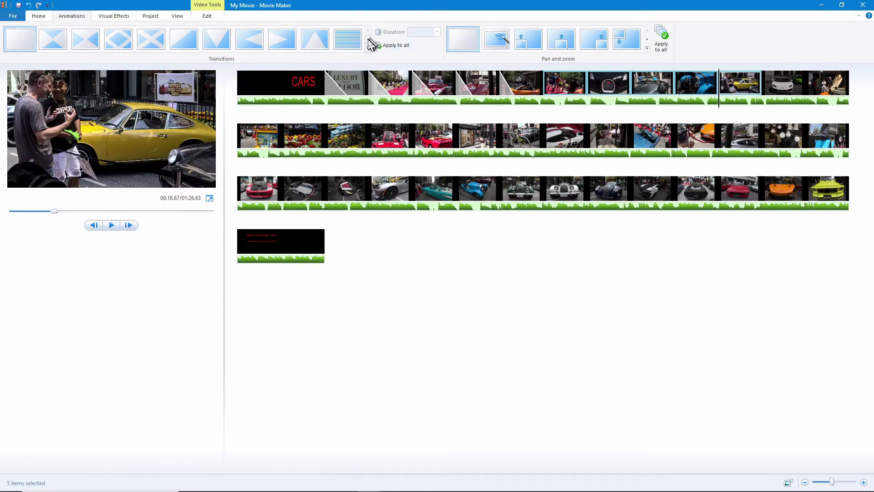
click(367, 39)
click(282, 40)
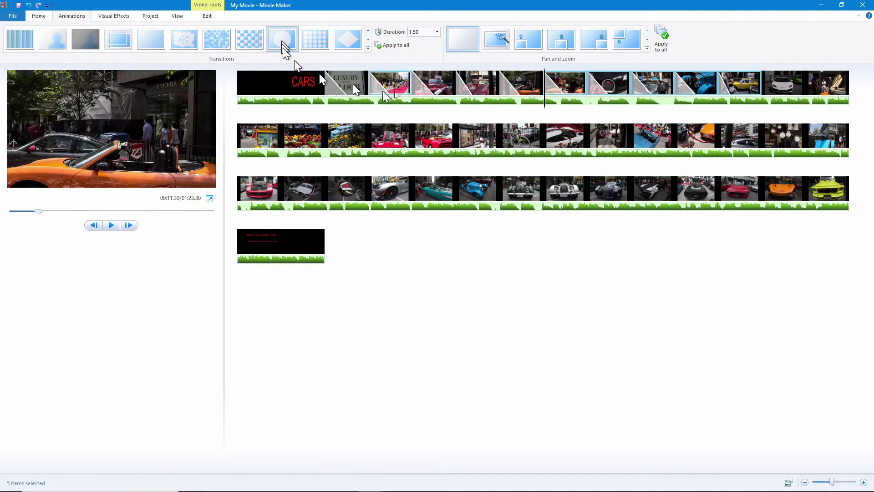
Apply another transition style to ten clips, from the white Lamborghini into the second row.
click(782, 83)
ctrl+click(827, 83)
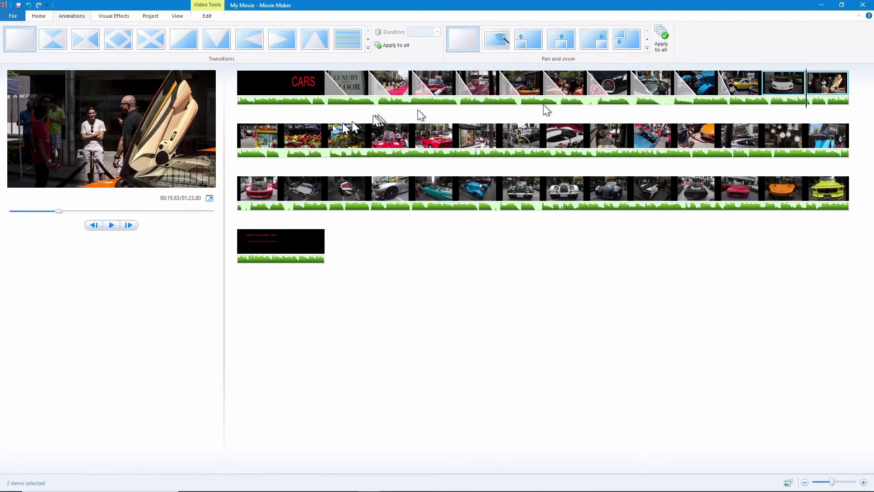
ctrl+click(252, 137)
ctrl+click(300, 136)
ctrl+click(348, 139)
ctrl+click(391, 141)
ctrl+click(434, 138)
ctrl+click(477, 139)
ctrl+click(521, 138)
ctrl+click(565, 139)
click(368, 39)
click(368, 39)
click(250, 40)
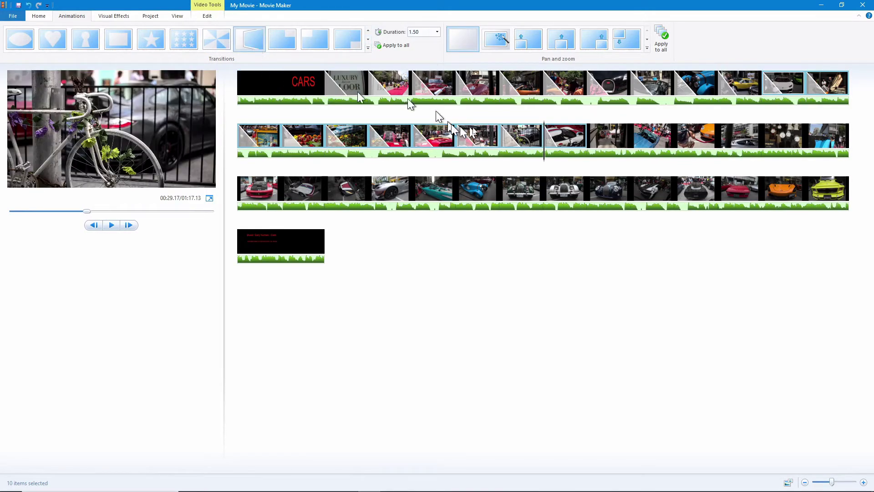
Give the remaining second-row clips and ten third-row clips the star transition.
click(612, 139)
ctrl+click(651, 139)
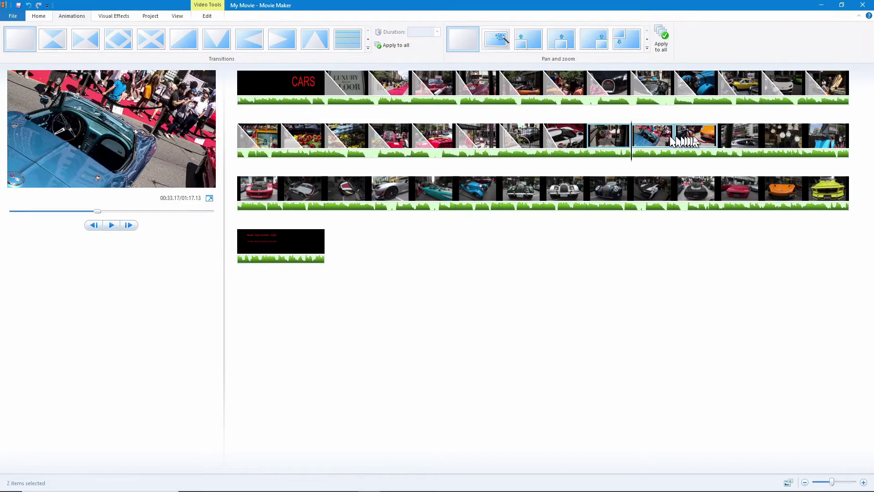
ctrl+click(696, 139)
ctrl+click(739, 137)
ctrl+click(783, 137)
ctrl+click(826, 137)
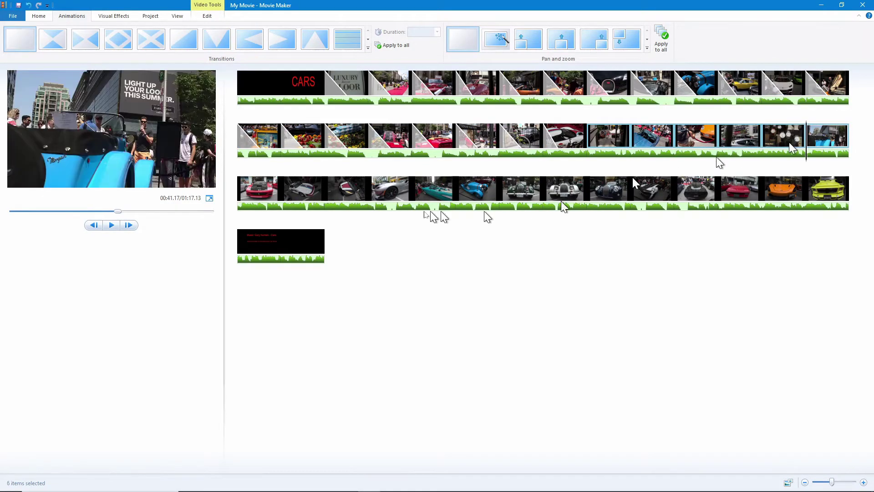
ctrl+click(257, 192)
ctrl+click(303, 189)
ctrl+click(346, 189)
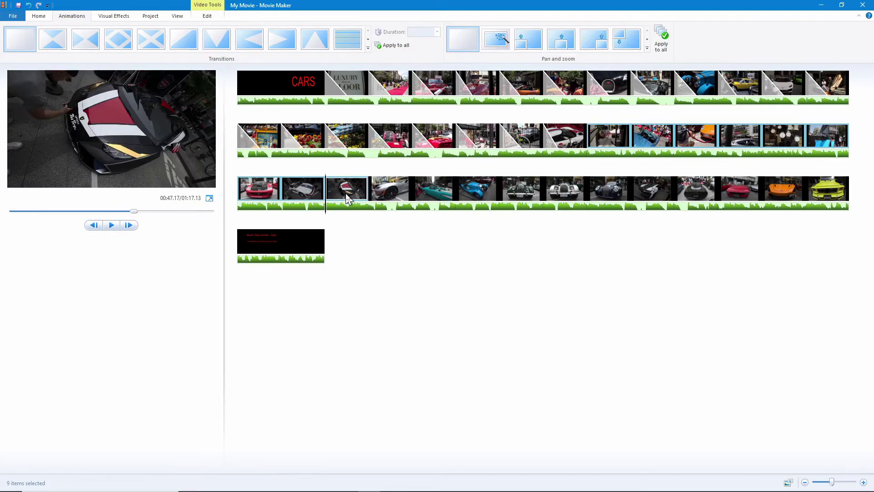
ctrl+click(390, 189)
ctrl+click(432, 191)
ctrl+click(477, 191)
ctrl+click(521, 191)
ctrl+click(564, 191)
ctrl+click(608, 191)
ctrl+click(644, 194)
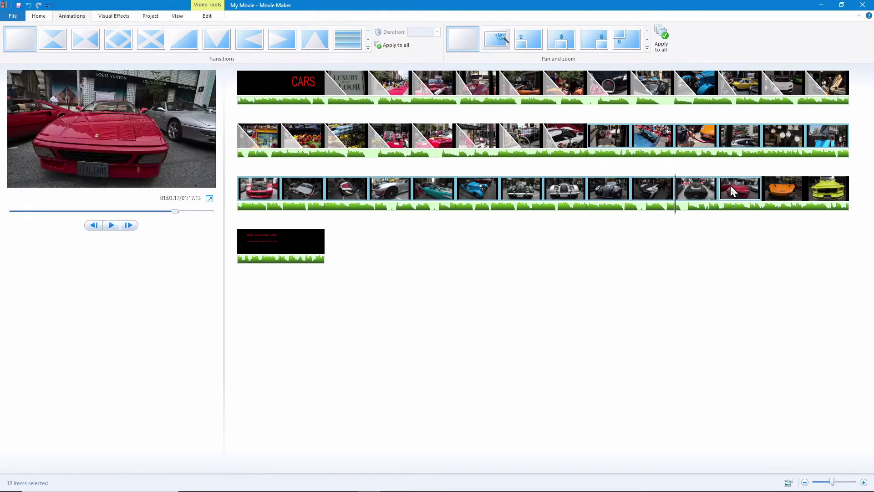
click(368, 39)
click(368, 39)
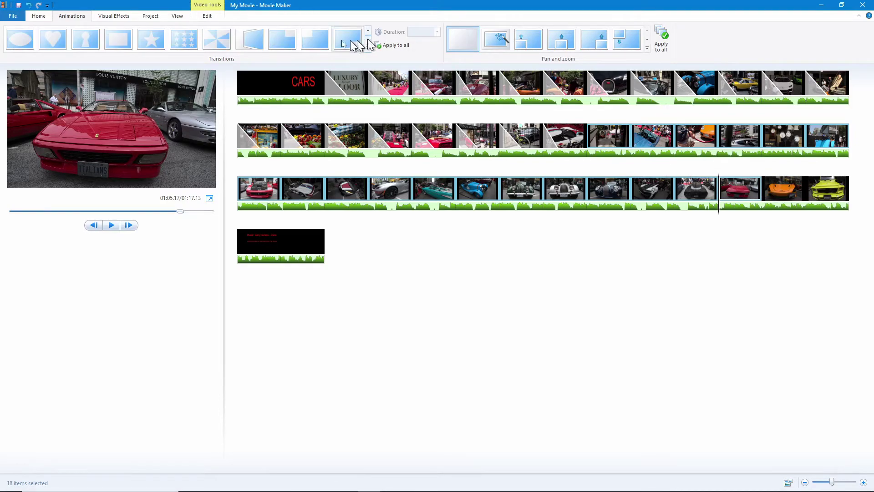
click(150, 44)
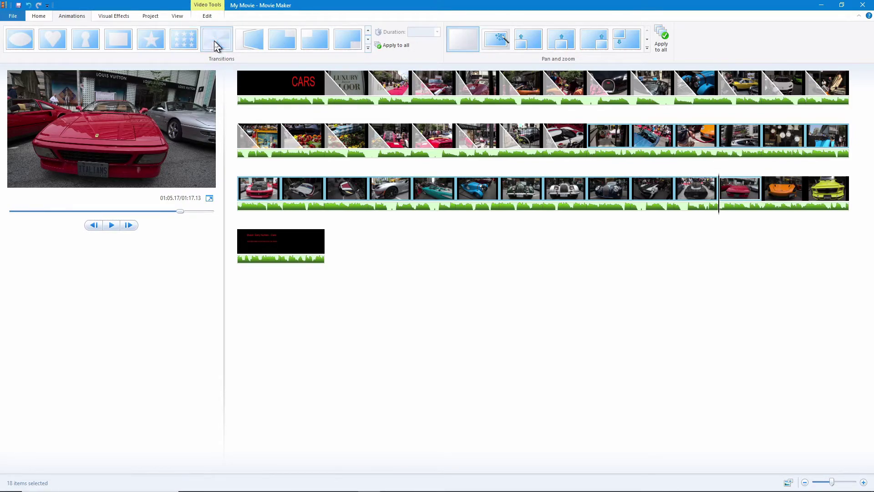
Add a transition to the orange car, yellow car and closing credits clips, then return to the start.
click(781, 200)
ctrl+click(823, 193)
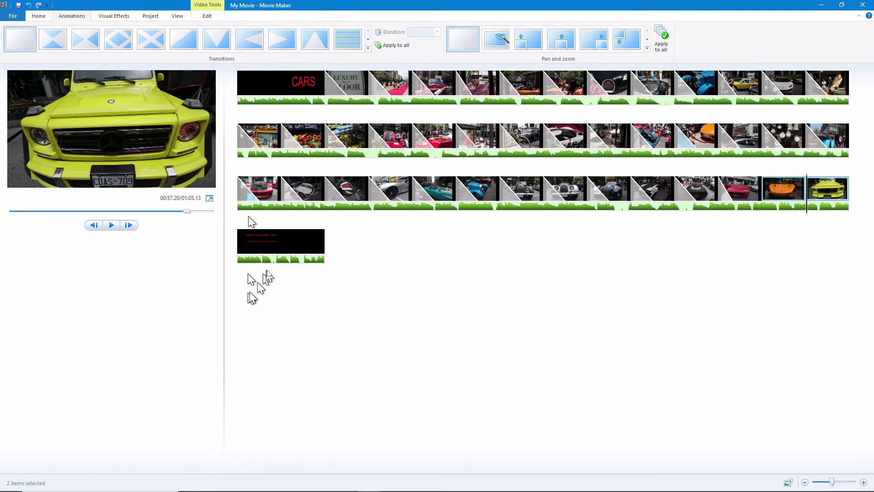
ctrl+click(257, 244)
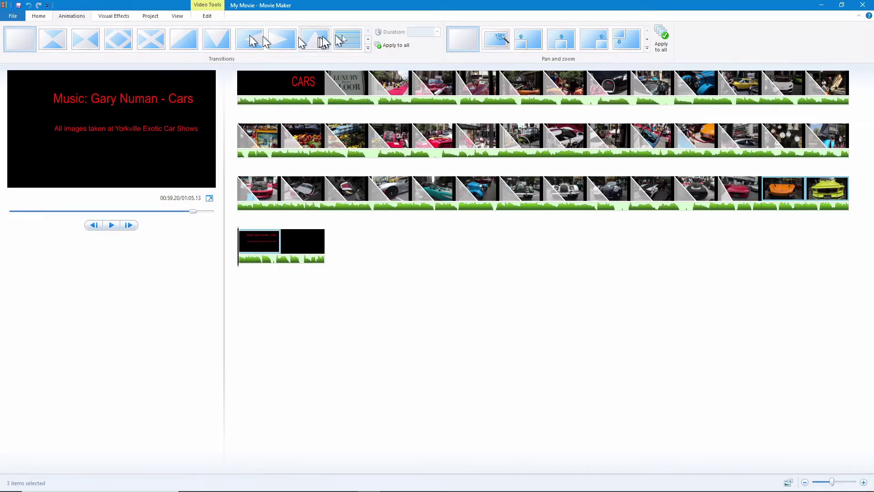
click(368, 39)
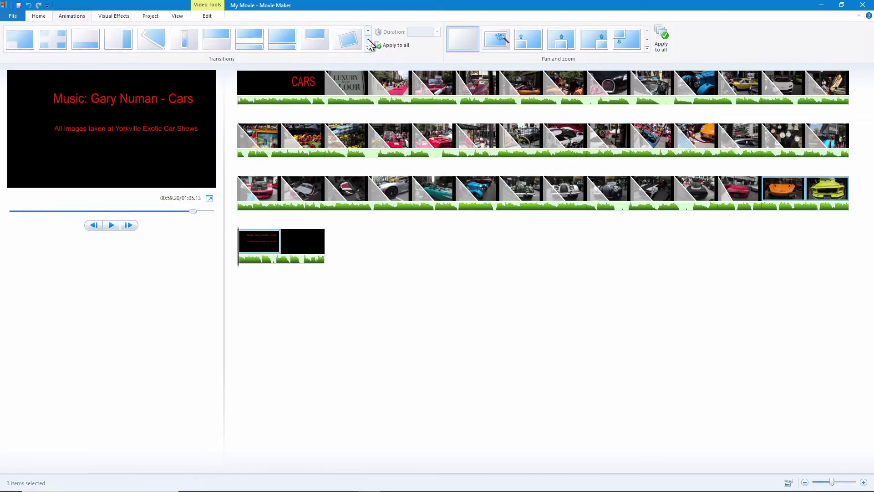
click(315, 40)
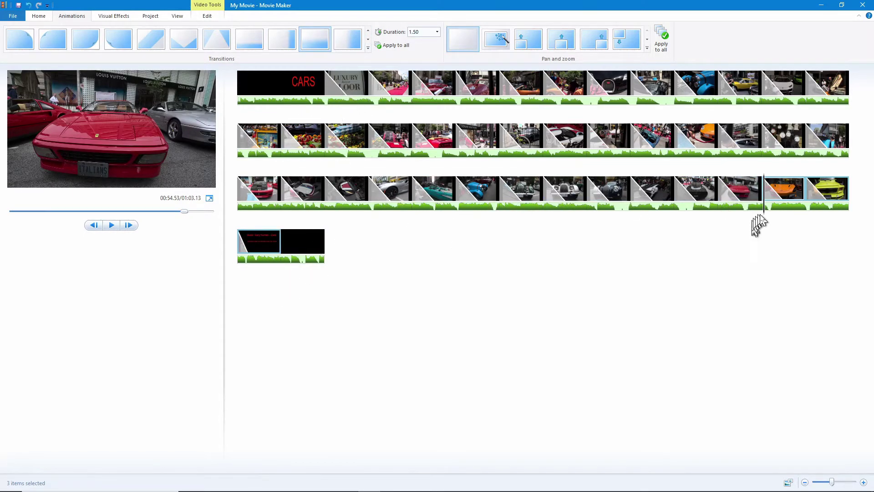
click(302, 82)
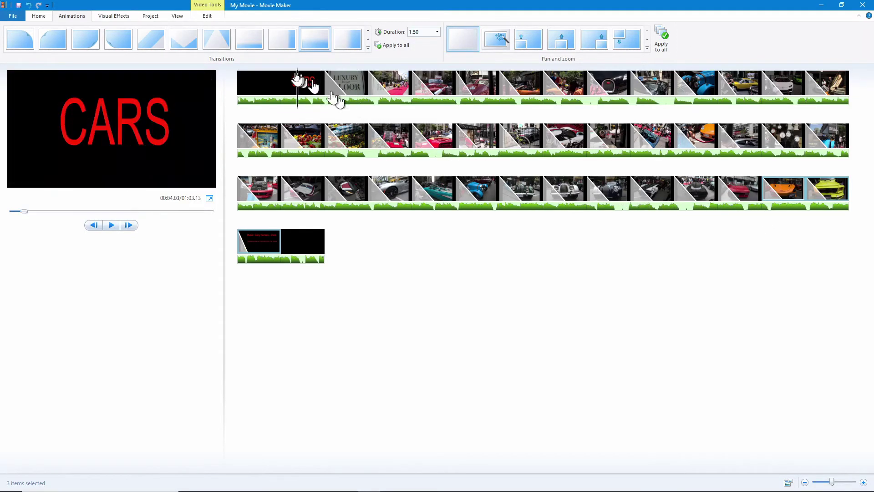
click(258, 83)
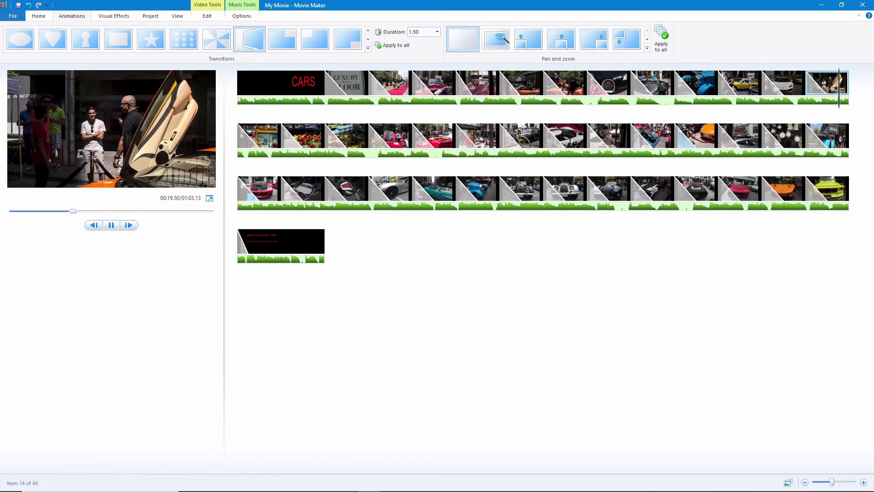
click(111, 226)
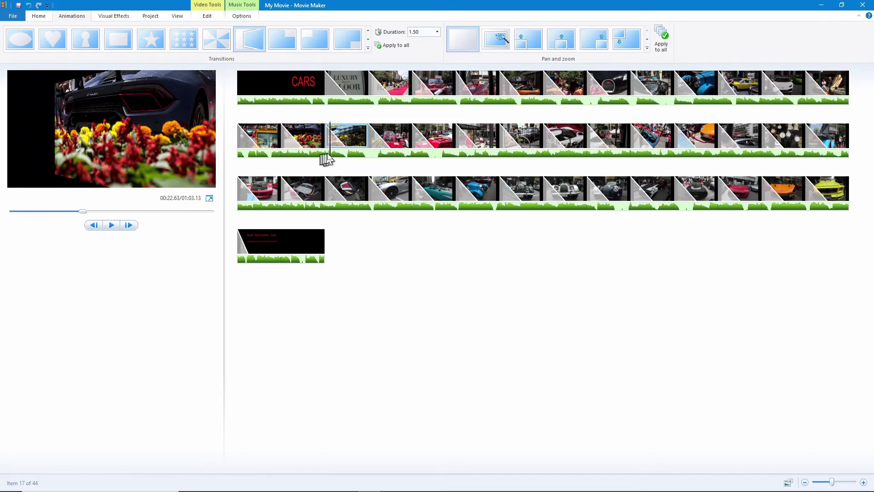
drag(660, 191, 763, 220)
click(111, 225)
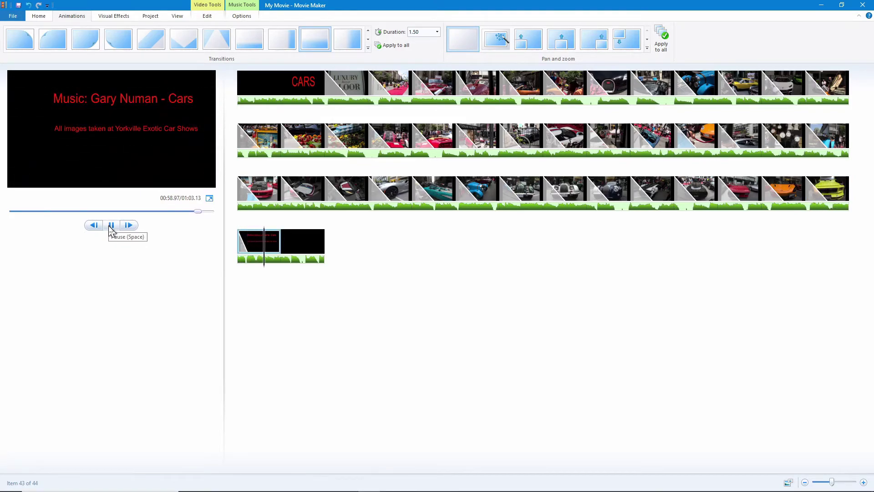
click(111, 225)
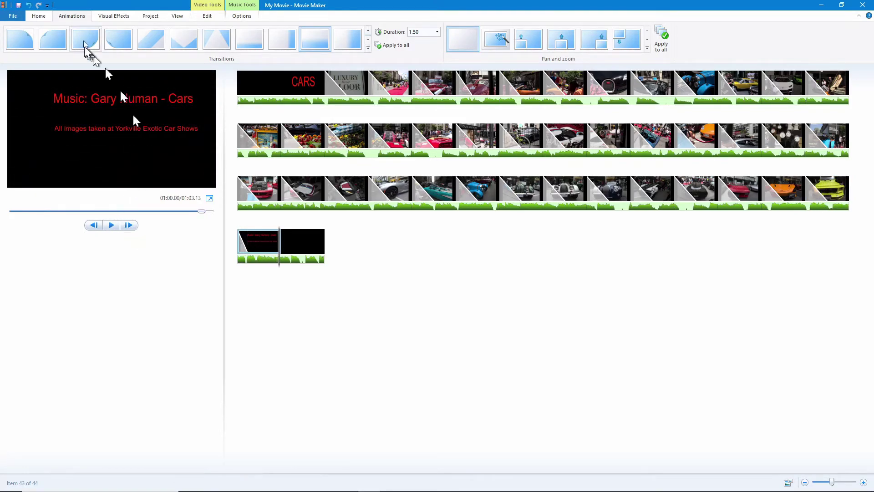
Export the movie with the chosen video setting as Cars_from_MovieMaker.mp4.
click(12, 16)
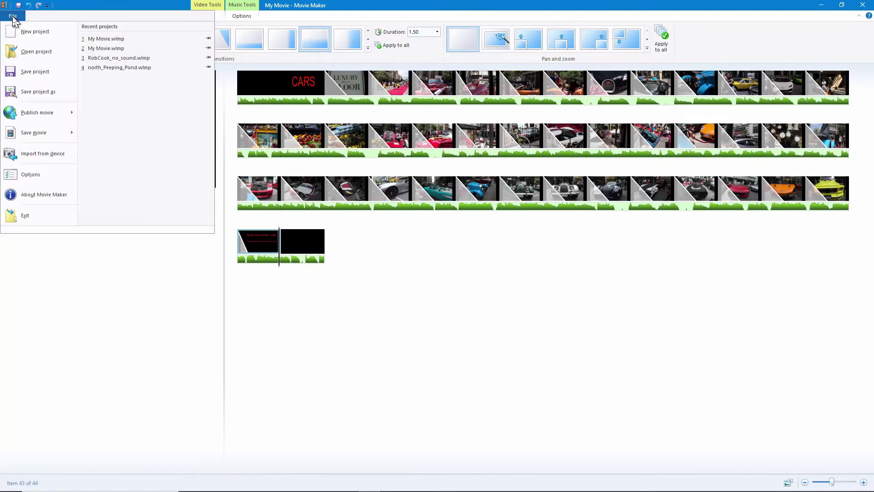
mouse_move(66, 136)
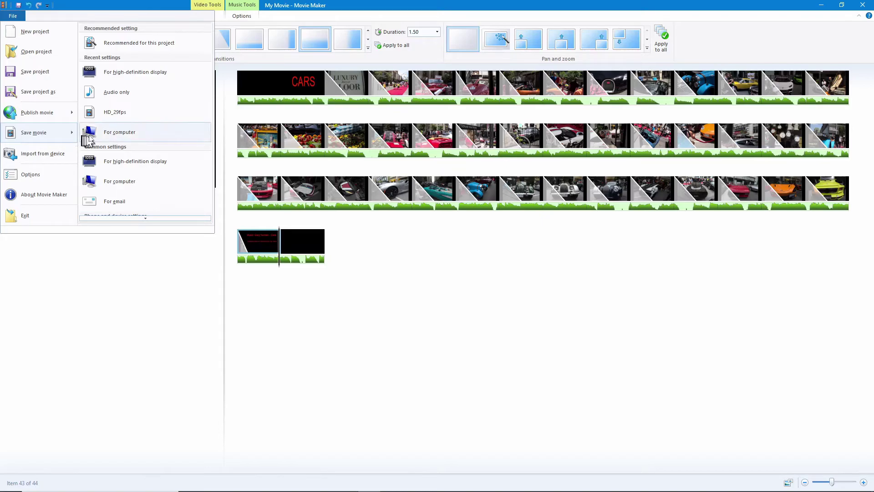
click(126, 78)
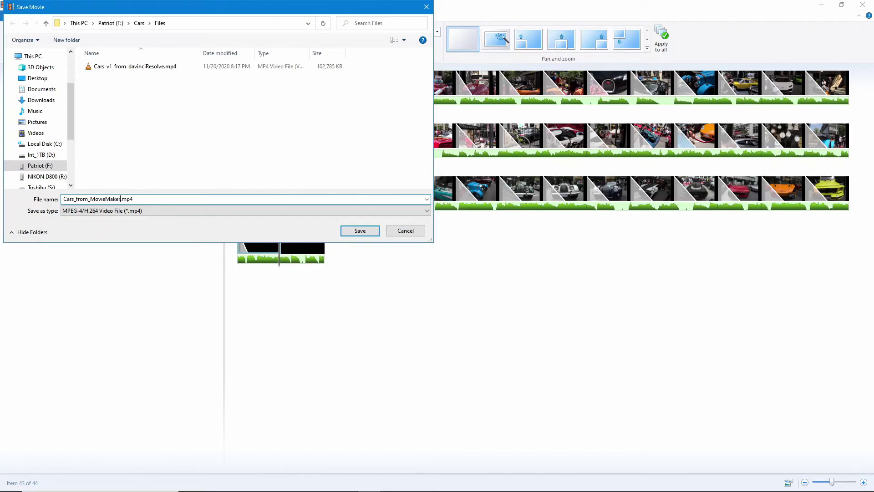
click(360, 233)
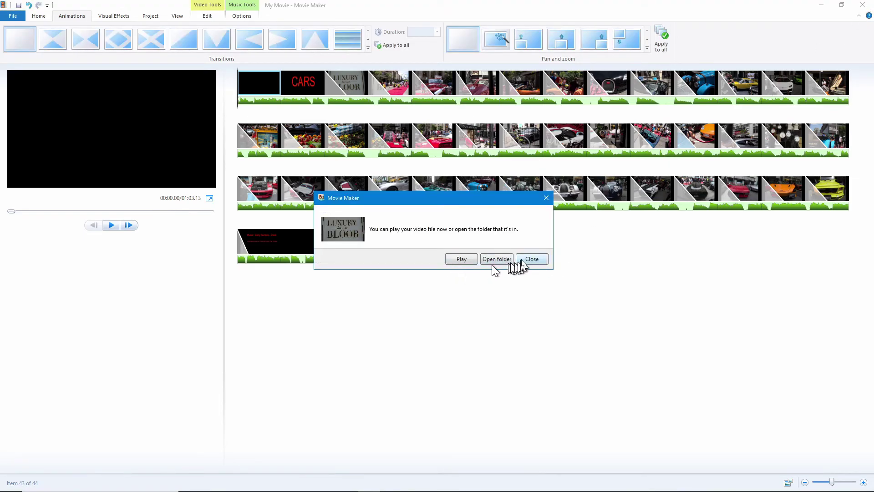
Dismiss the export notice and close Movie Maker without saving the project.
click(533, 259)
click(863, 5)
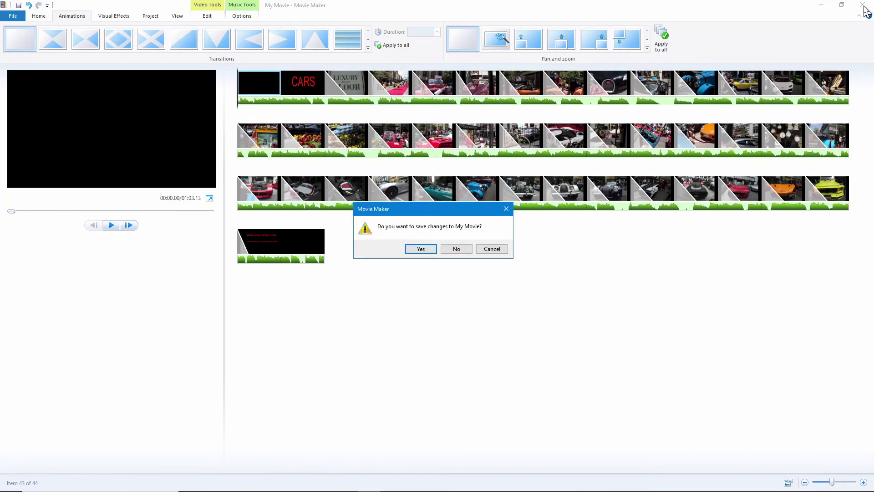
click(457, 250)
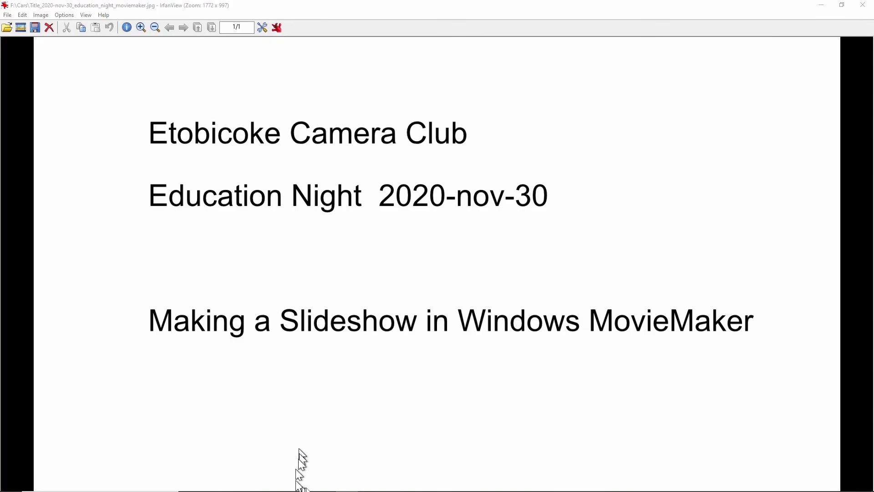
Open the Cars Files folder in File Explorer and select Cars_from_MovieMaker.mp4.
click(258, 483)
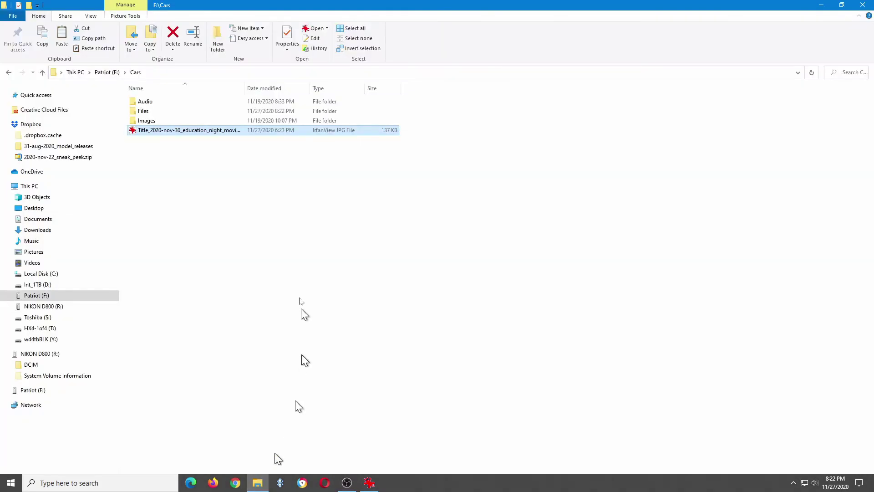
double_click(141, 109)
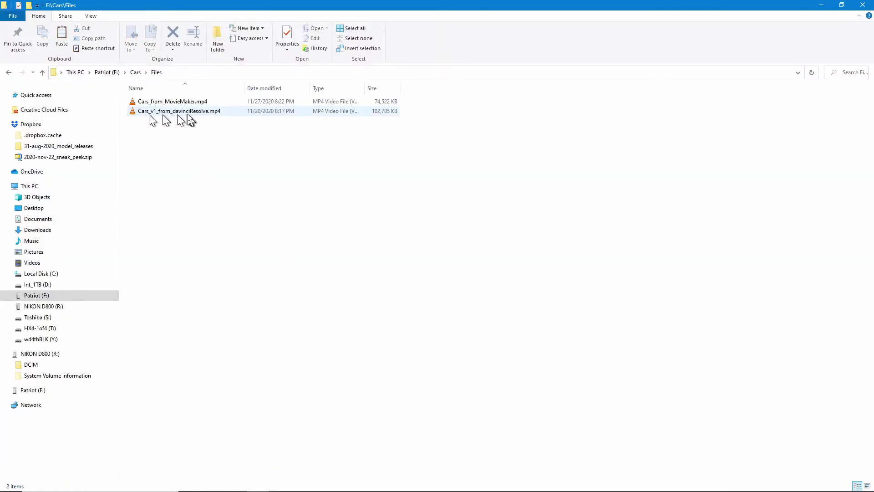
click(160, 101)
Play Cars_from_MovieMaker.mp4 in VLC, then close VLC and the Explorer window.
double_click(153, 103)
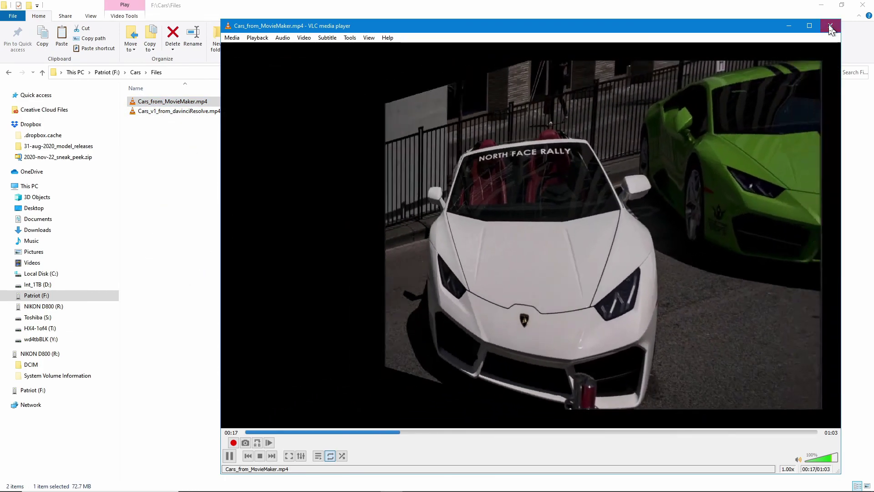
click(829, 26)
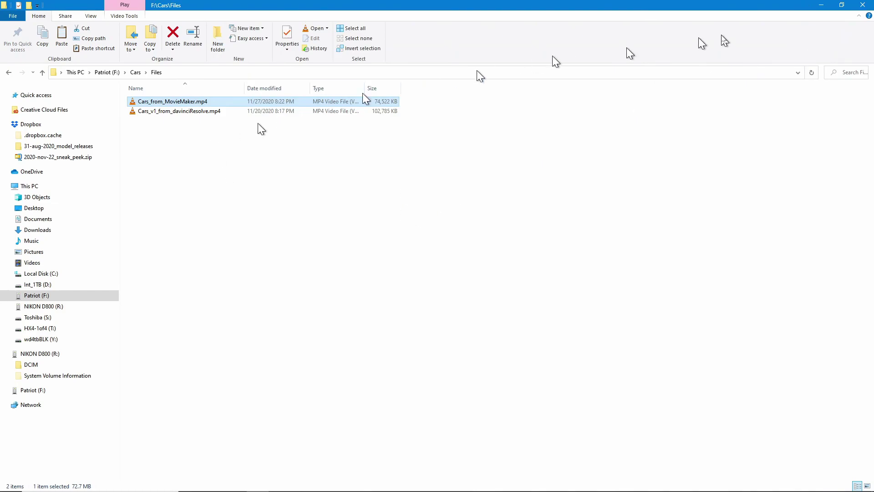
click(862, 6)
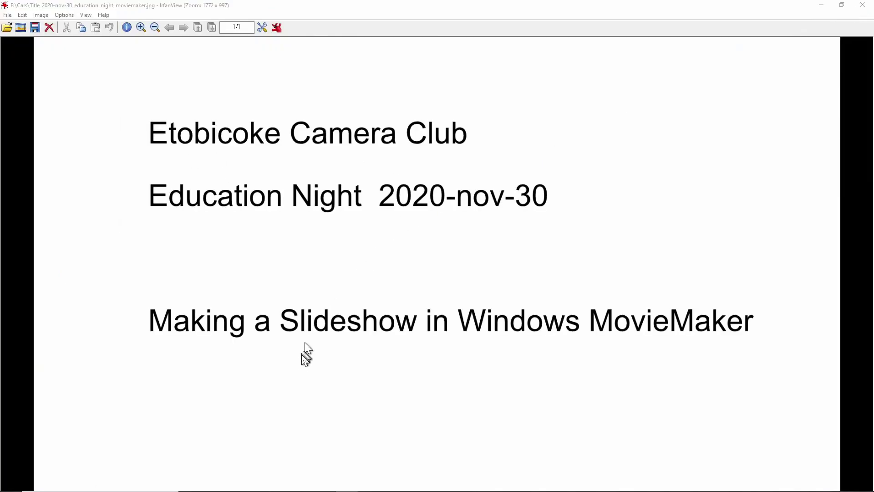